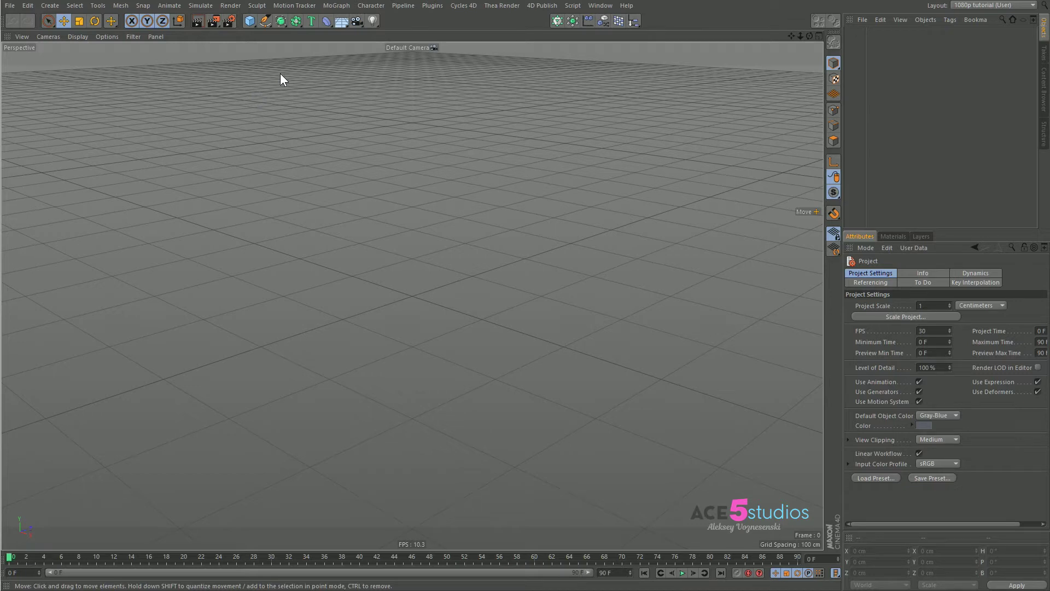
Add a Landscape primitive, stretch it taller and place it far back at about X -758 cm
drag(253, 20, 463, 93)
alt+drag(411, 320, 381, 356)
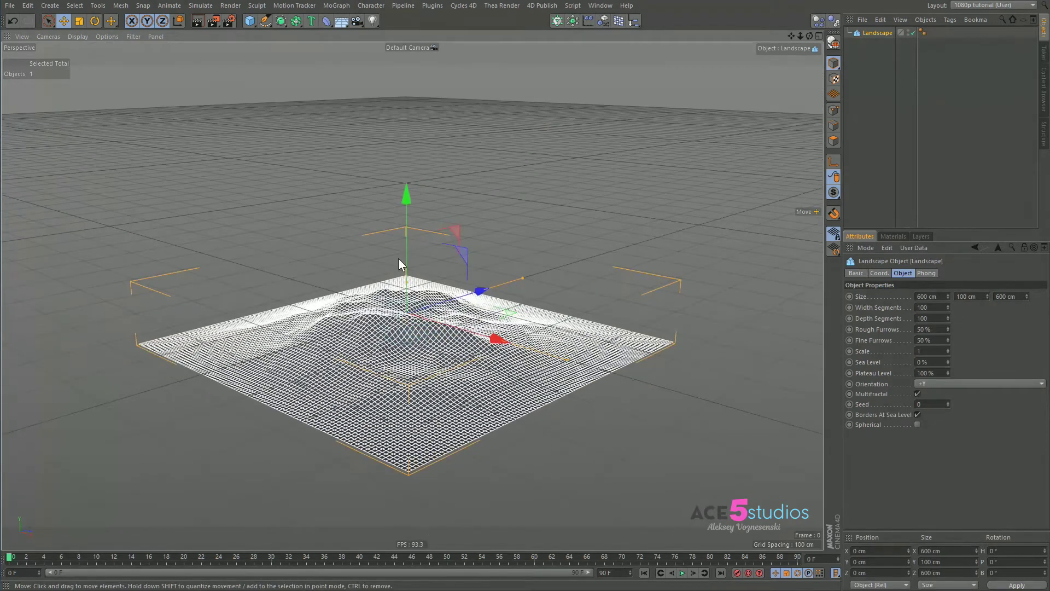
drag(405, 281, 413, 228)
drag(471, 331, 99, 82)
drag(154, 134, 154, 77)
Add a Plane scaled up into a large ground surface and lift the landscape so it sits on it
drag(249, 21, 368, 75)
key(t)
drag(179, 257, 1039, 167)
click(124, 225)
key(e)
drag(152, 137, 153, 104)
Duplicate the landscape further along the plane and rotate the copy
ctrl+drag(250, 180, 506, 138)
key(t)
key(r)
drag(410, 173, 392, 200)
Stretch the middle landscape to about 530 cm high and lift it to about Y 255 cm
click(307, 202)
drag(269, 115, 288, 57)
mouse_move(346, 254)
alt+mouse_down()
mouse_move(338, 213)
mouse_move(339, 257)
alt+mouse_up()
key(e)
drag(269, 116, 262, 59)
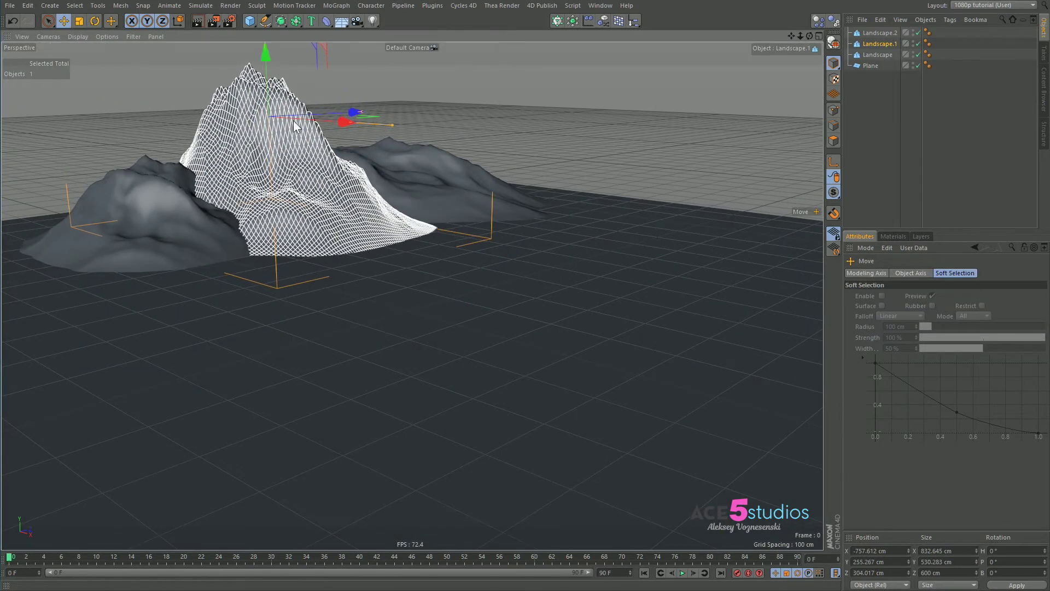
alt+middle_drag(300, 160, 314, 223)
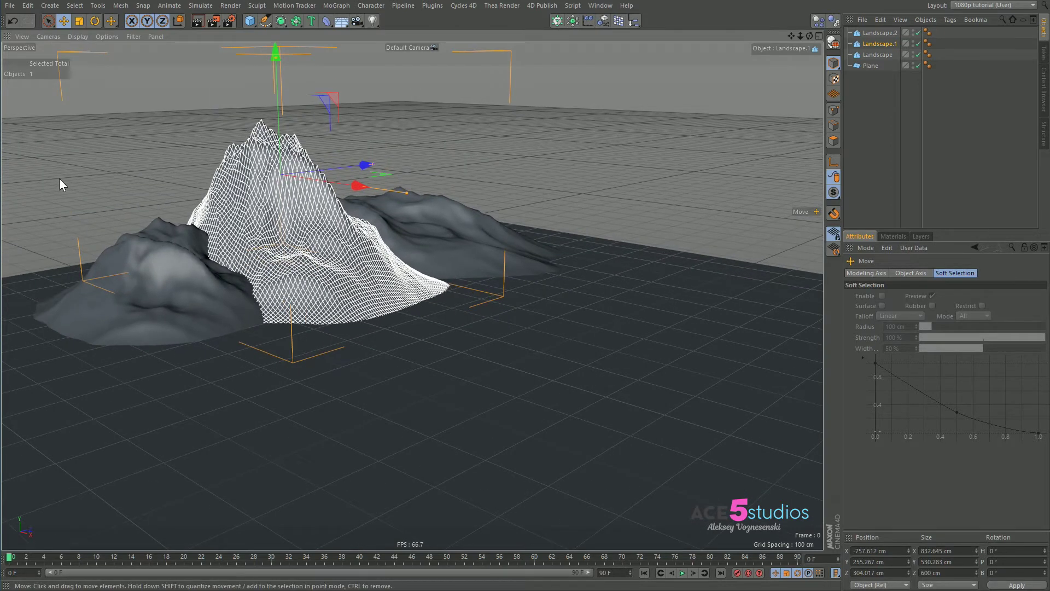
click(597, 162)
alt+drag(274, 265, 285, 254)
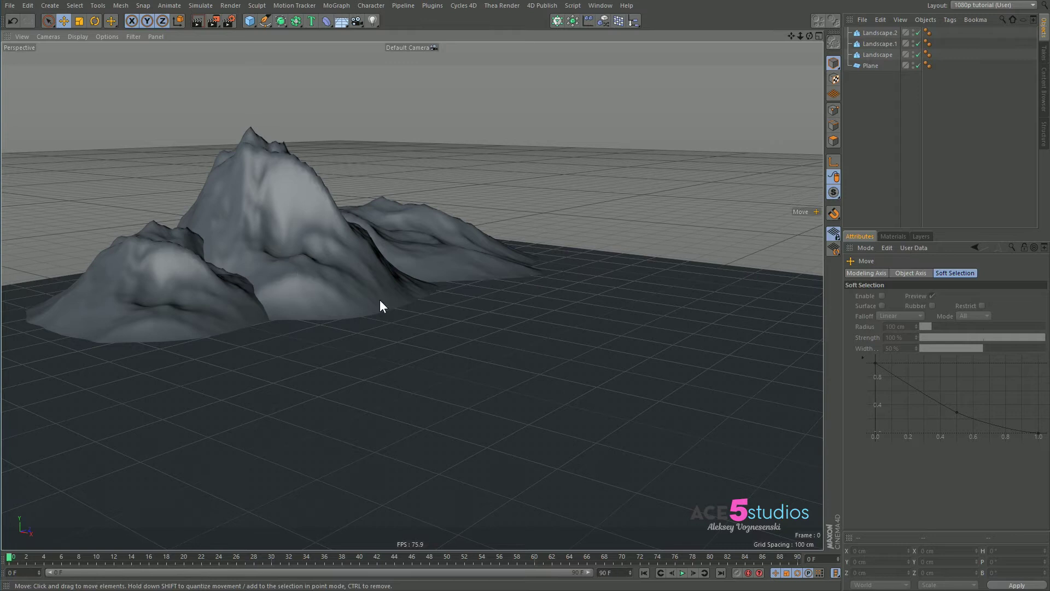
Delete the plane and all three landscapes to empty the scene
click(600, 355)
key(Delete)
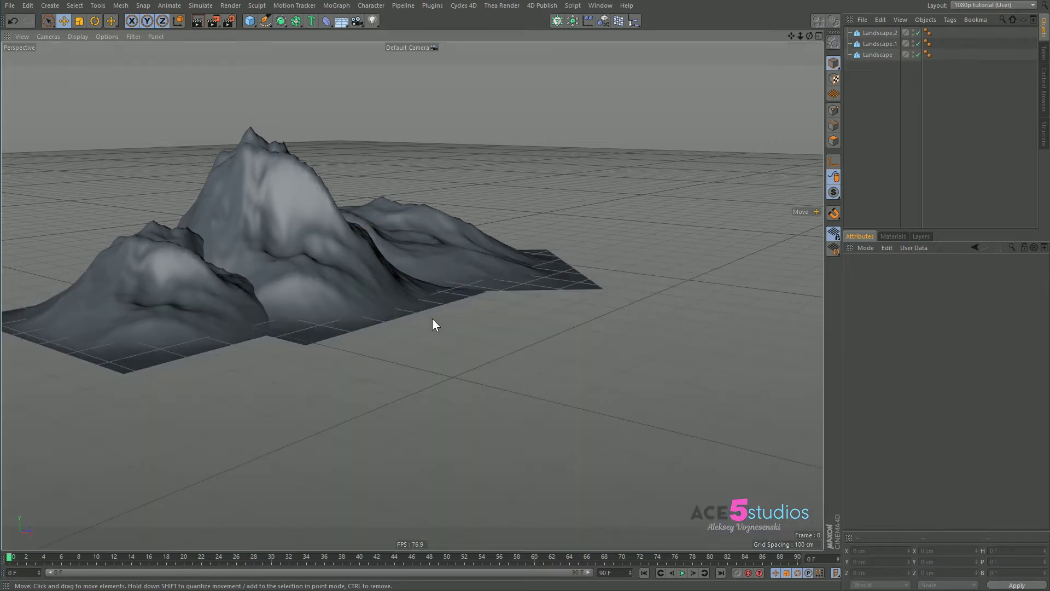
click(422, 261)
key(Delete)
click(269, 273)
key(Delete)
click(175, 284)
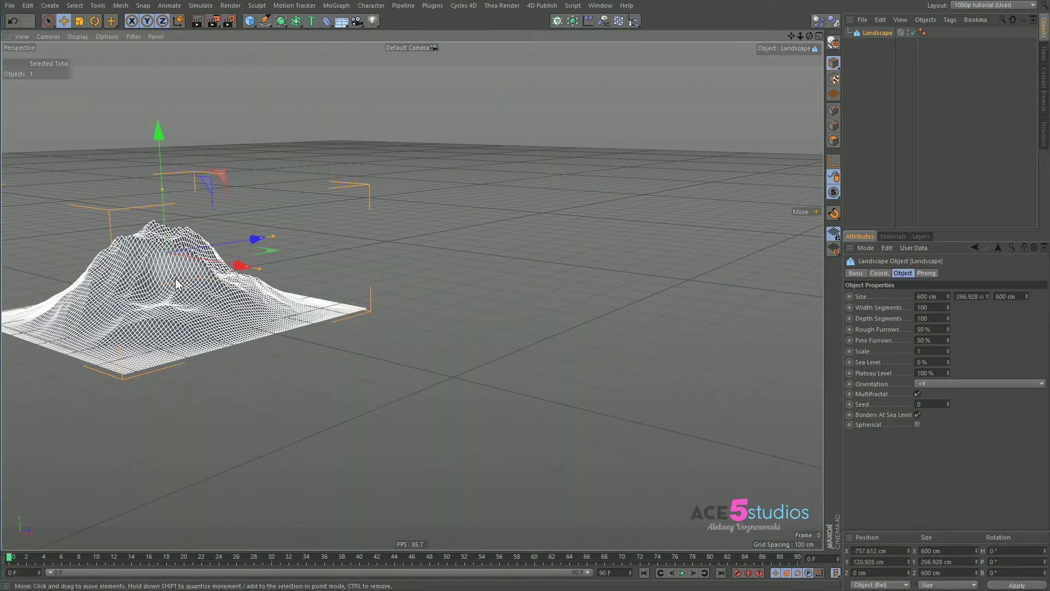
key(Delete)
Add a new Landscape primitive and group it inside a null
click(250, 21)
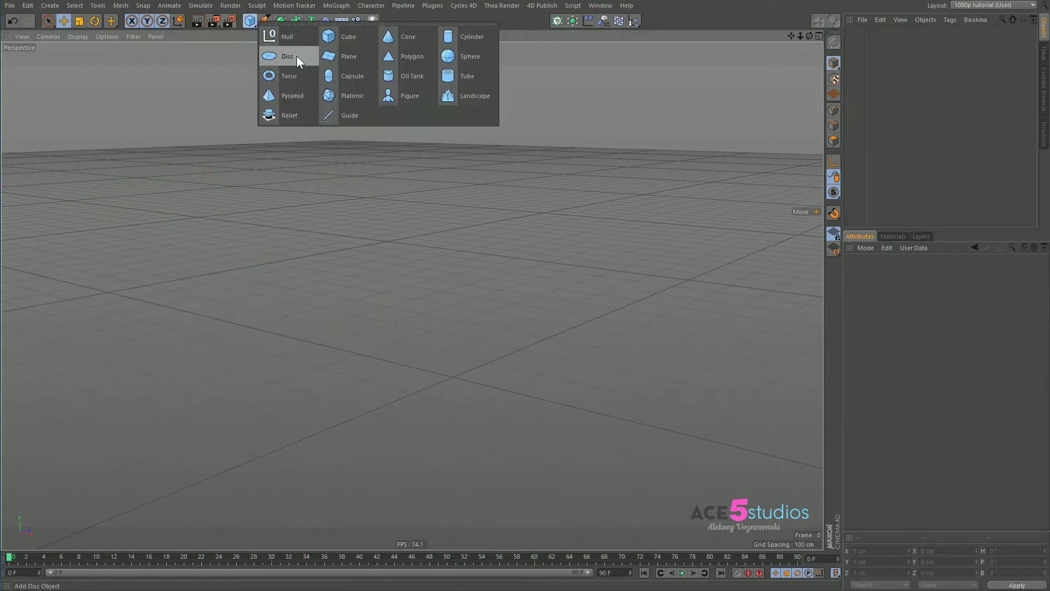
click(474, 101)
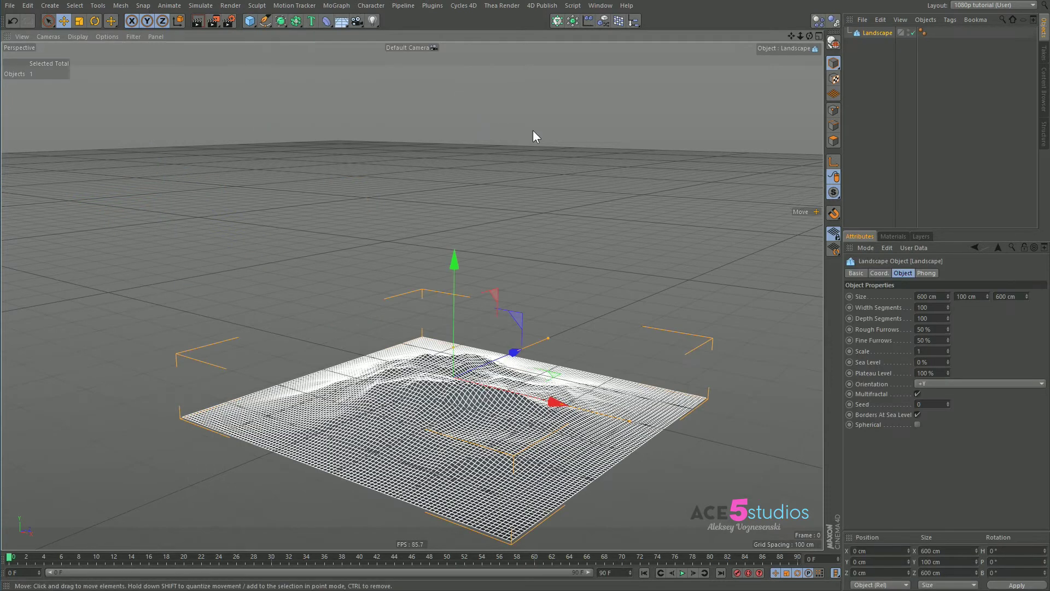
alt+middle_drag(486, 395, 420, 309)
alt+drag(421, 309, 339, 300)
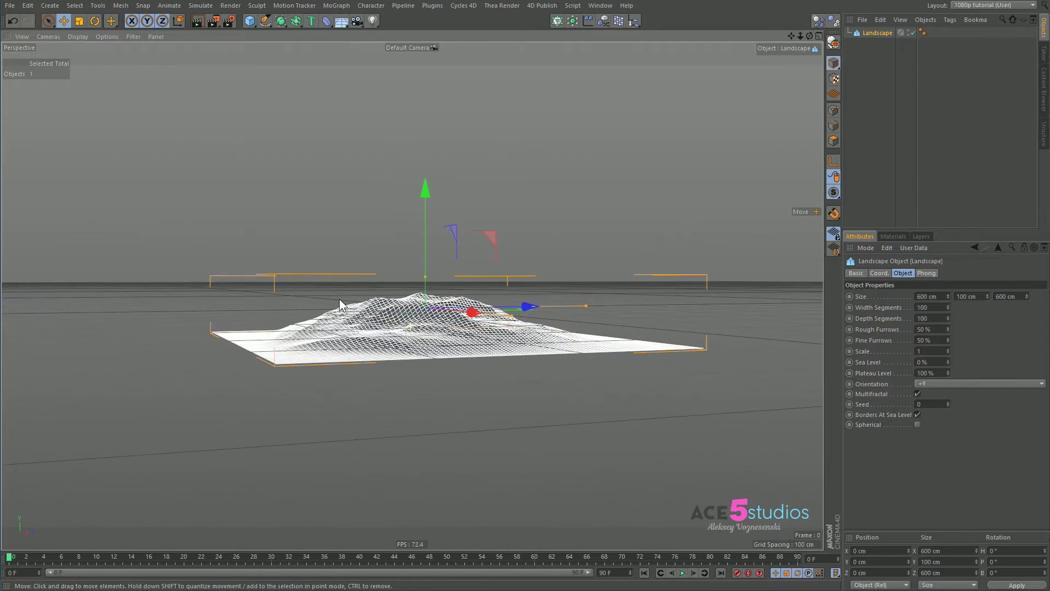
key(alt+g)
click(848, 32)
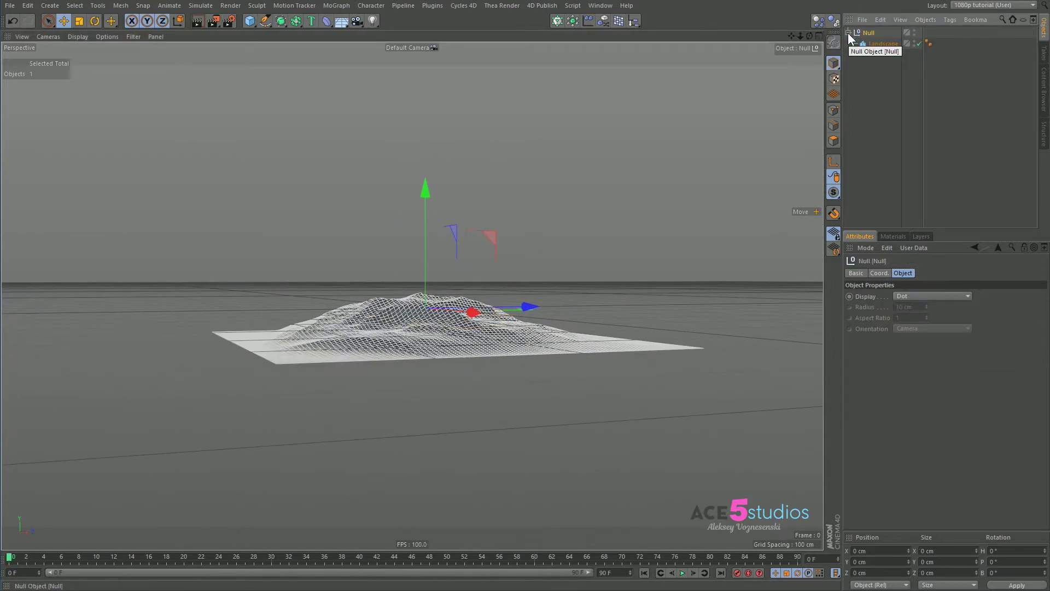
Add an XPresso tag to the null
right_click(863, 33)
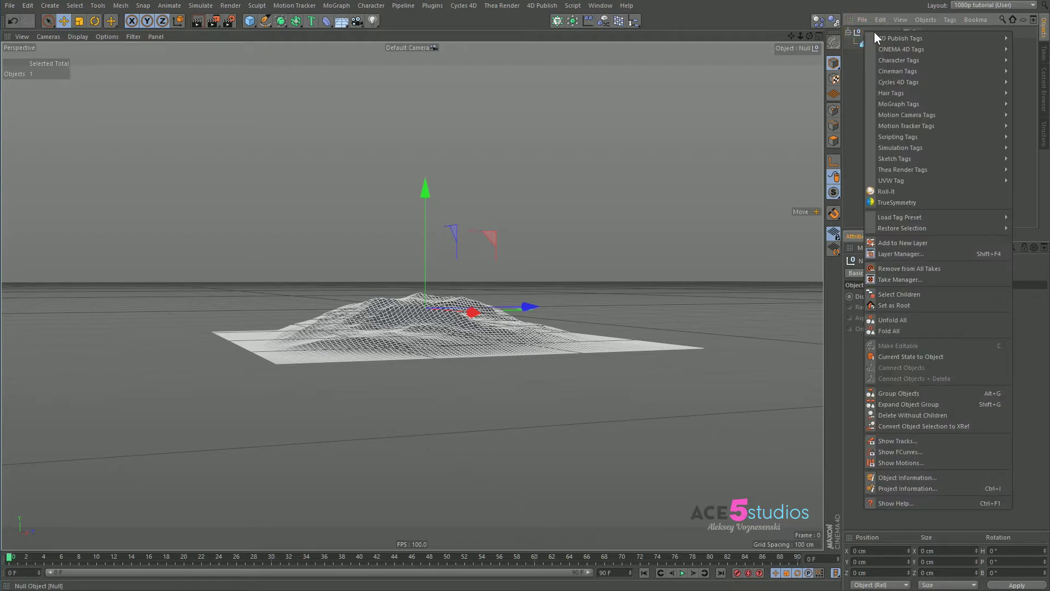
mouse_move(946, 35)
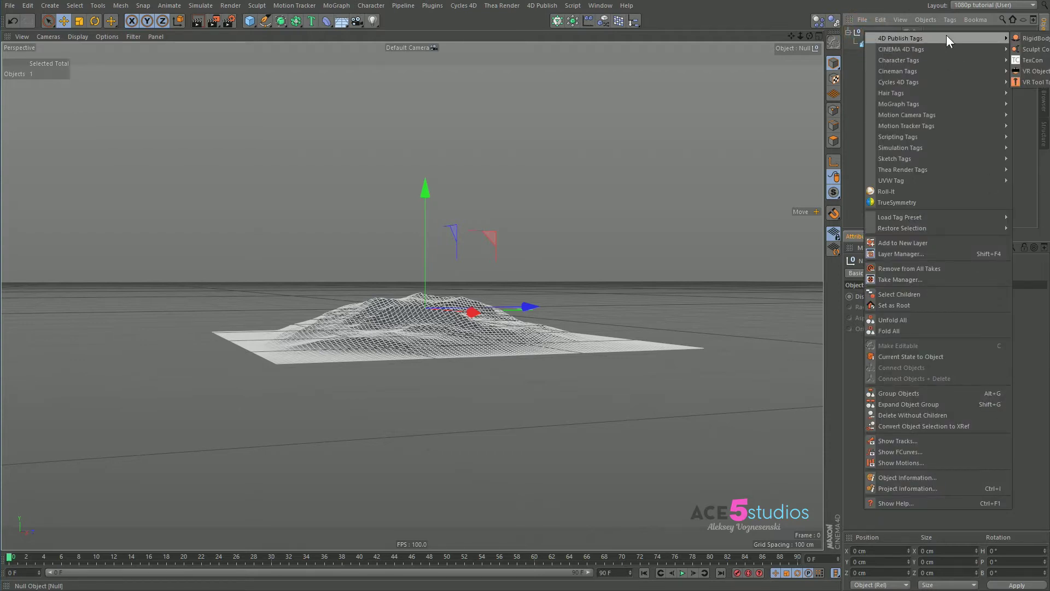
mouse_move(983, 48)
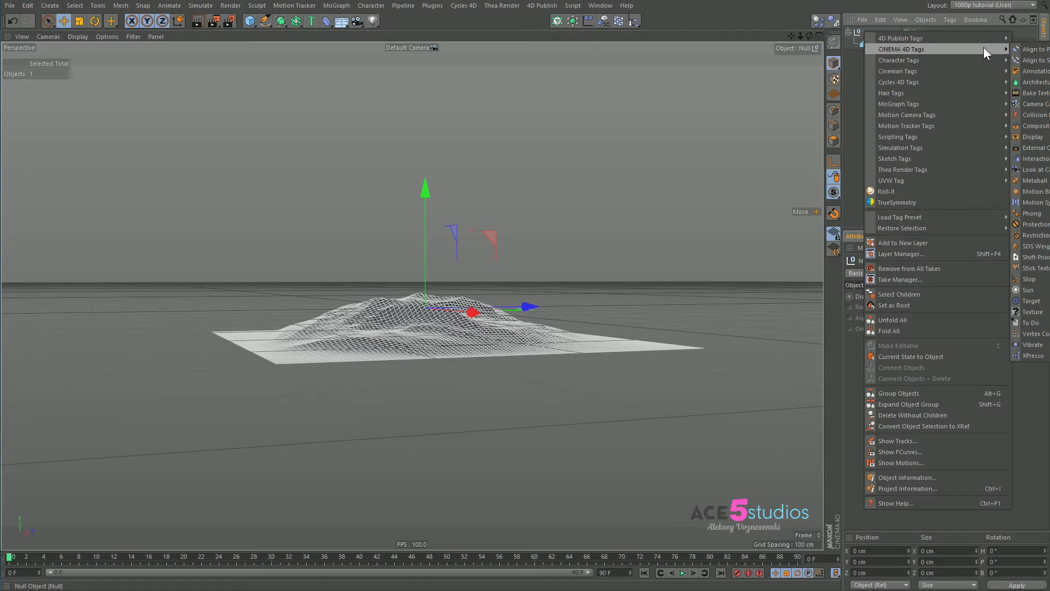
click(1033, 355)
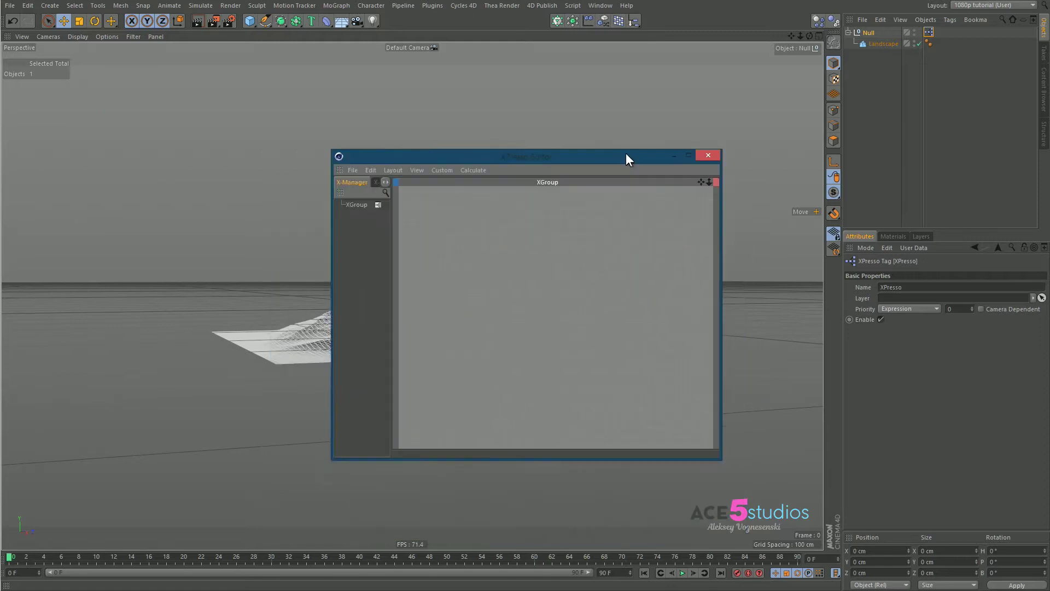
Place two Landscape nodes in the XPresso graph and give the first one a Size . Y output
drag(881, 43, 495, 254)
drag(878, 42, 598, 246)
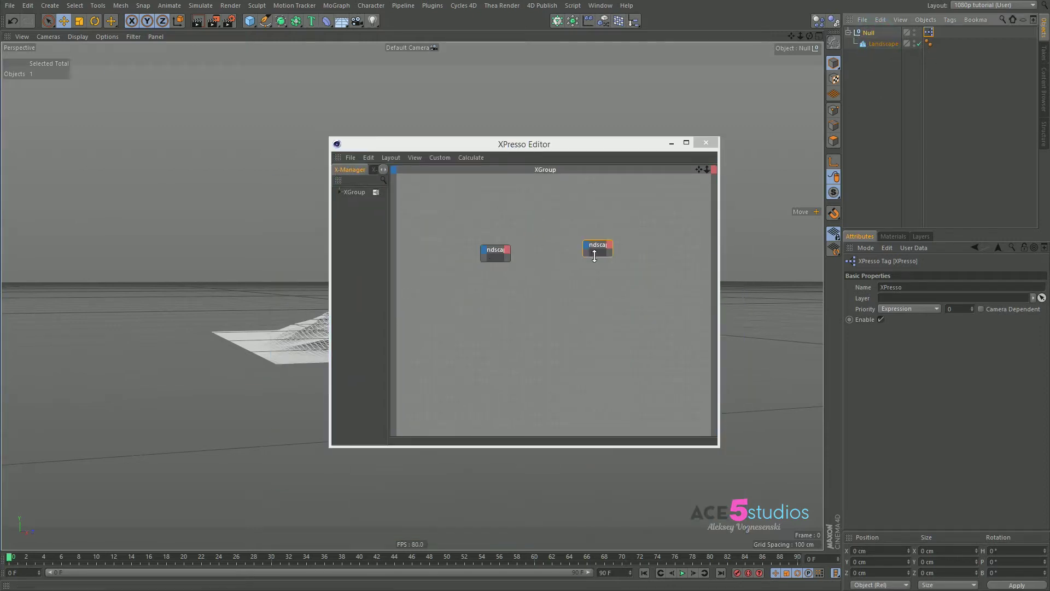
click(508, 250)
mouse_move(563, 312)
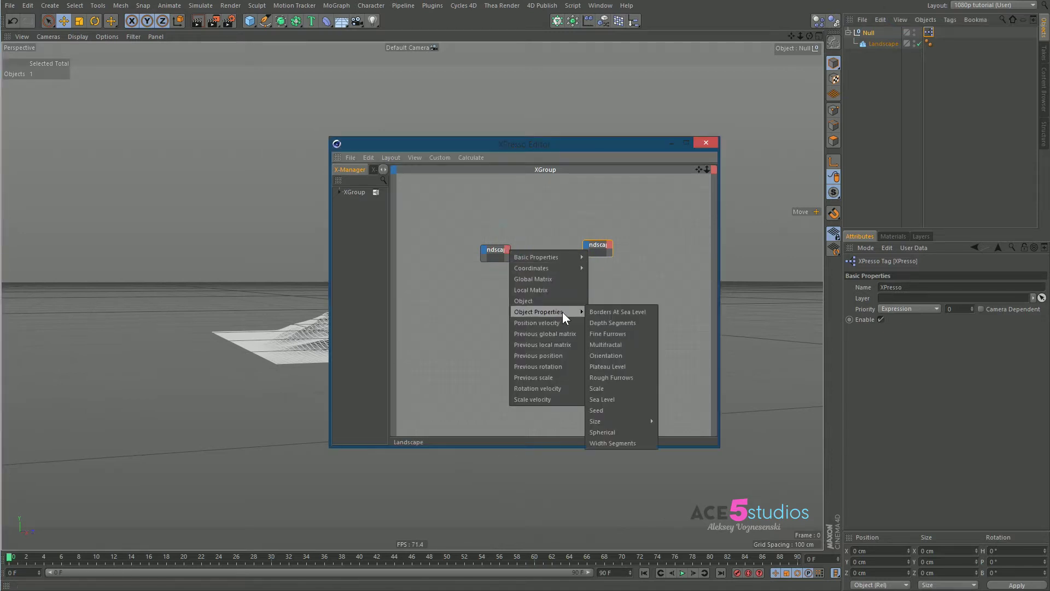
mouse_move(623, 421)
click(668, 443)
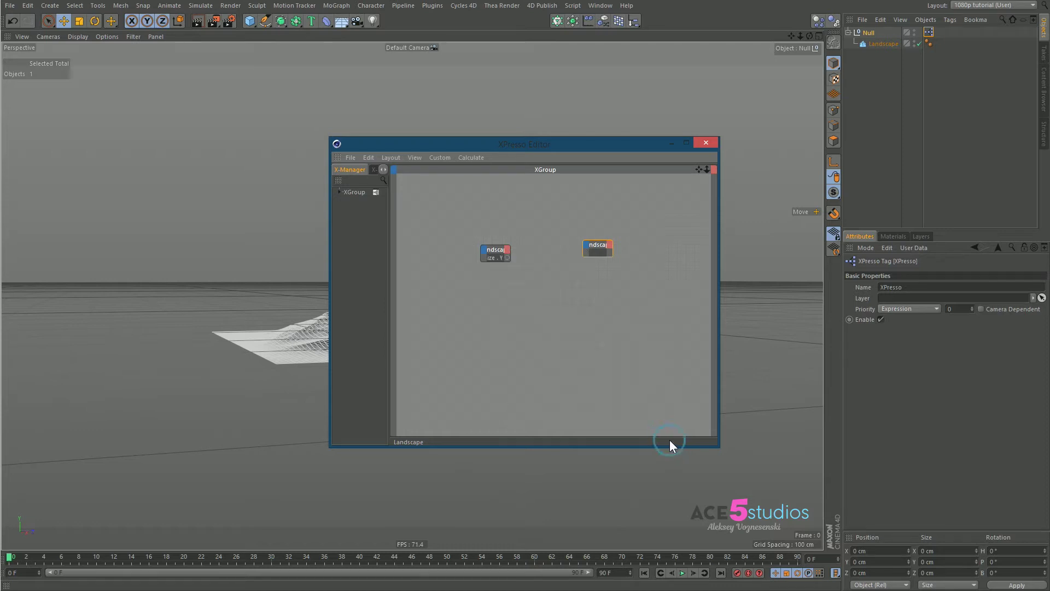
Set the landscape's Y size to 231 cm and shift the XPresso Editor away from it
click(880, 44)
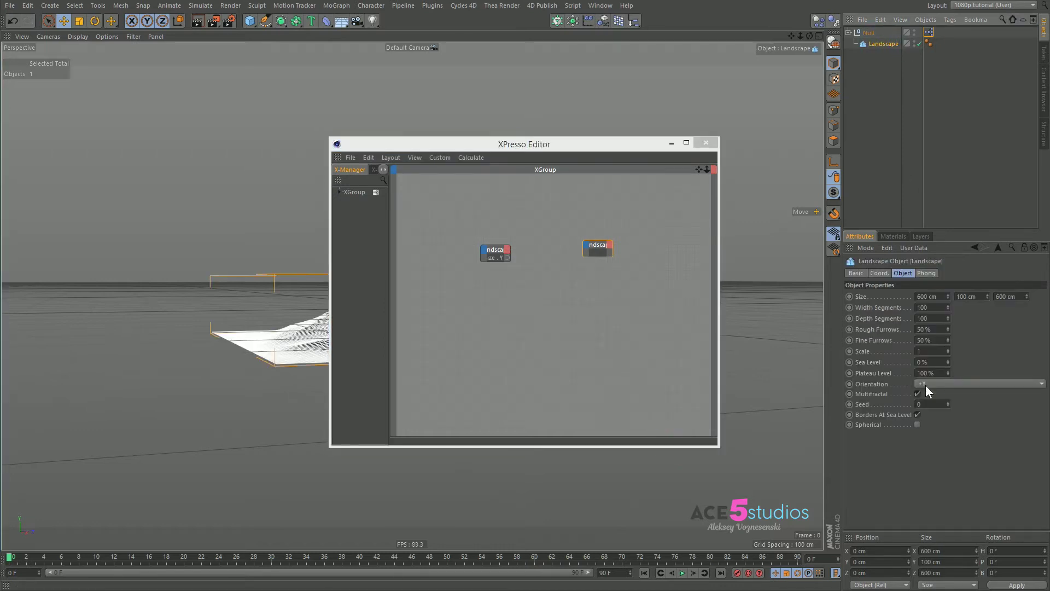
mouse_move(985, 296)
mouse_down()
mouse_move(985, 308)
mouse_move(985, 295)
mouse_up()
drag(499, 145, 594, 213)
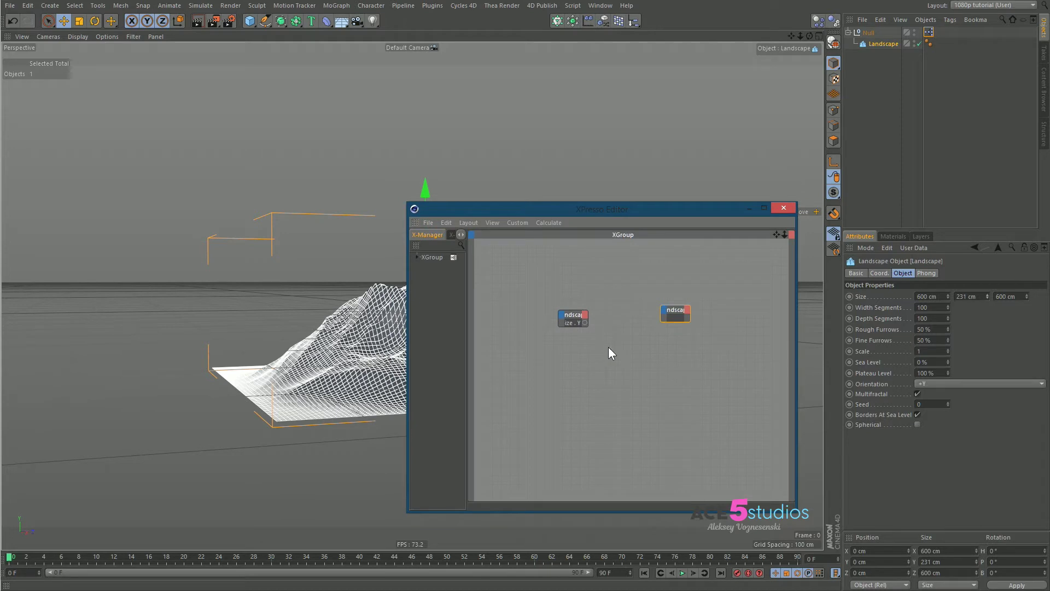
Give the second Landscape node a Position . Y input
click(665, 311)
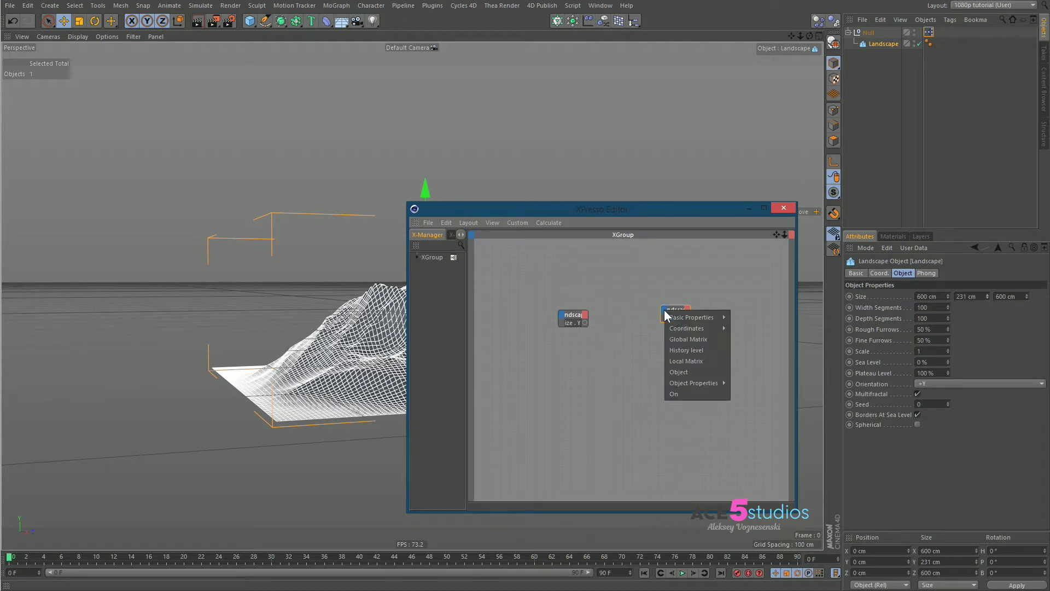
mouse_move(684, 328)
mouse_move(783, 372)
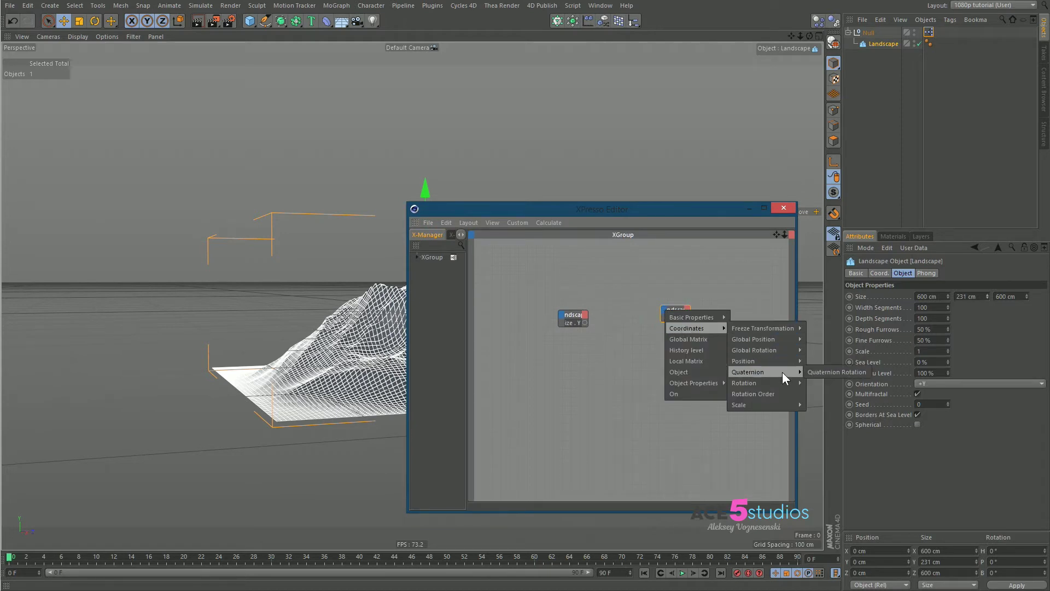
mouse_move(782, 350)
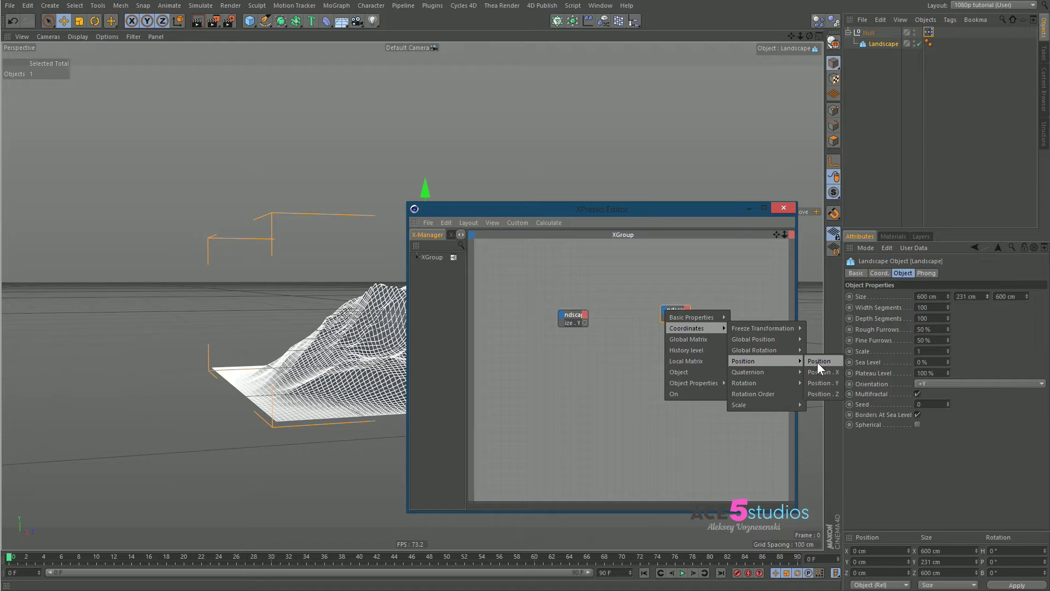
click(831, 380)
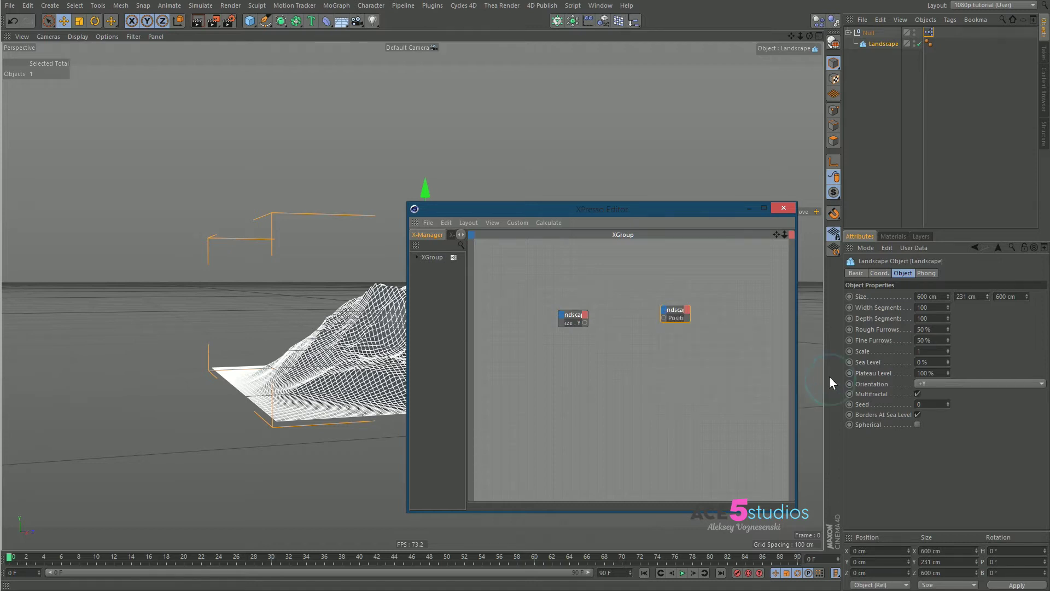
Connect Size . Y to Position . Y and stretch the landscape to about 266 cm high in the viewport
drag(585, 322, 664, 318)
drag(495, 212, 614, 225)
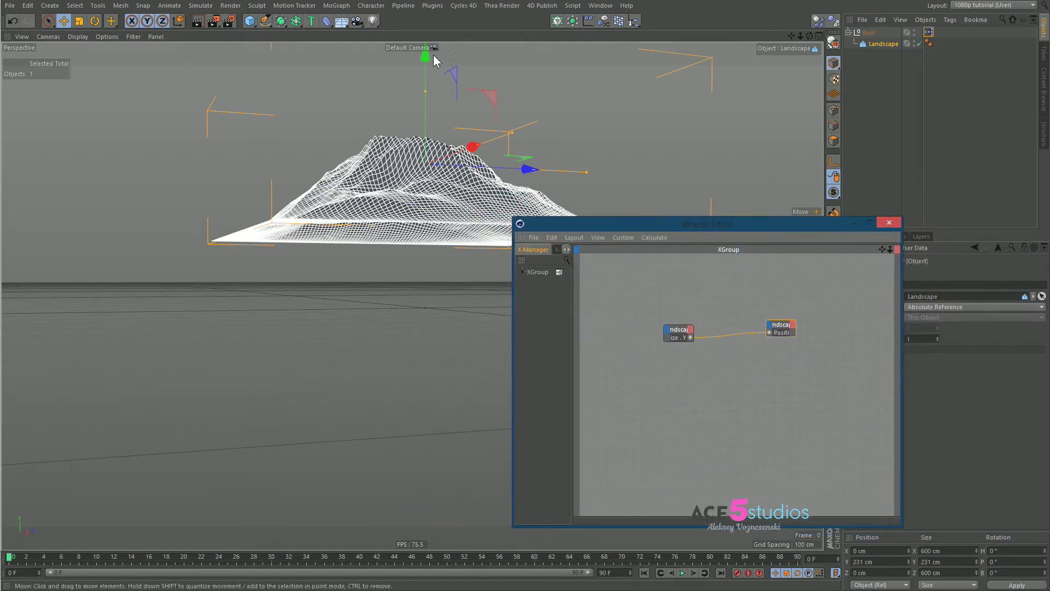
mouse_move(425, 96)
mouse_down()
mouse_move(432, 16)
mouse_move(438, 119)
mouse_move(427, 131)
mouse_move(429, 44)
mouse_move(433, 87)
mouse_up()
Find the Math operator in the X-Pool and place it between the two Landscape nodes
click(556, 250)
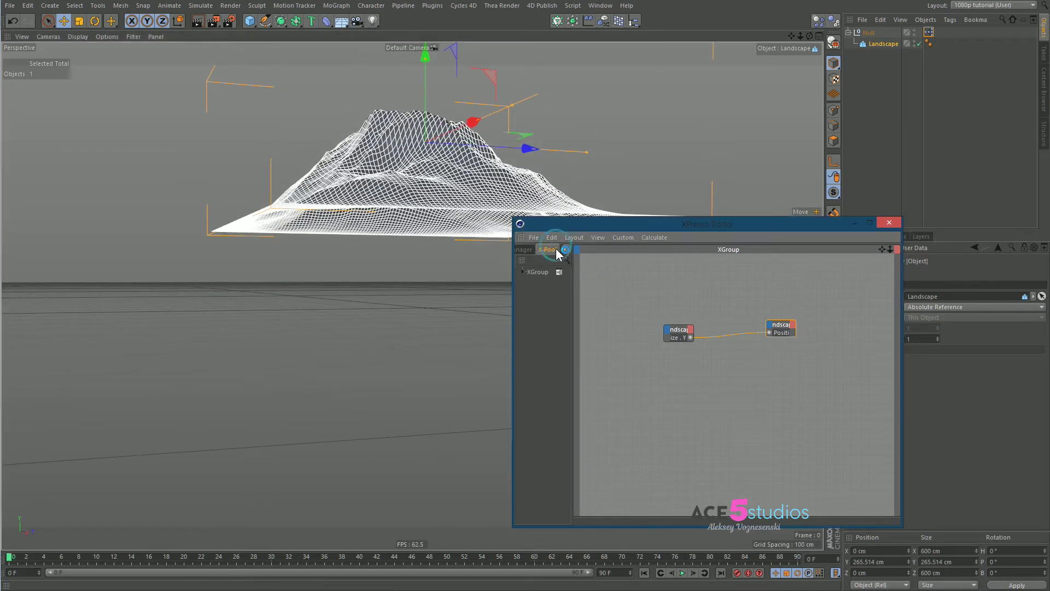
click(557, 261)
text(math)
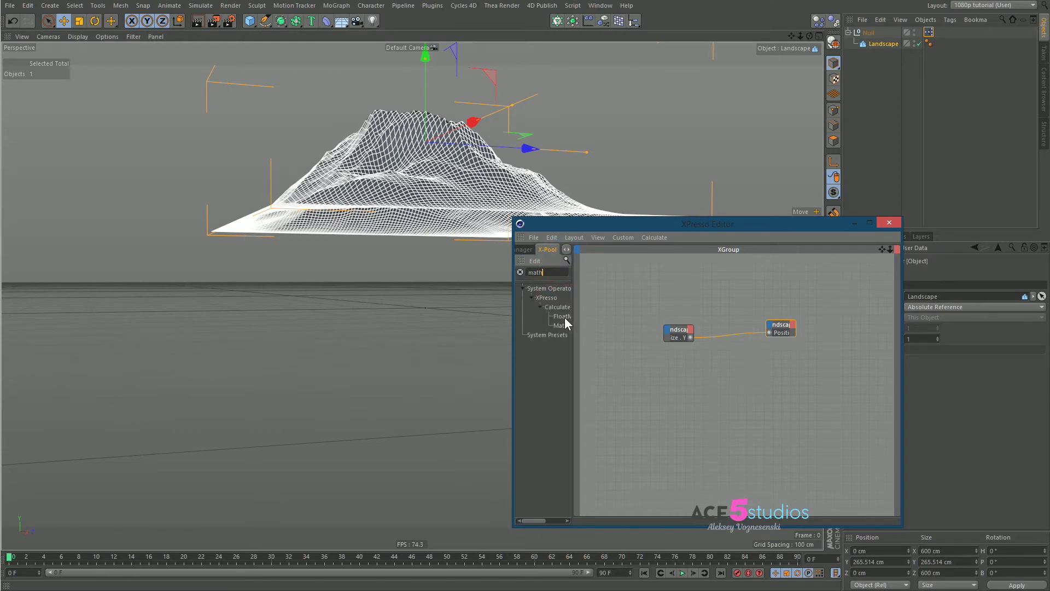
drag(570, 332, 672, 334)
click(734, 314)
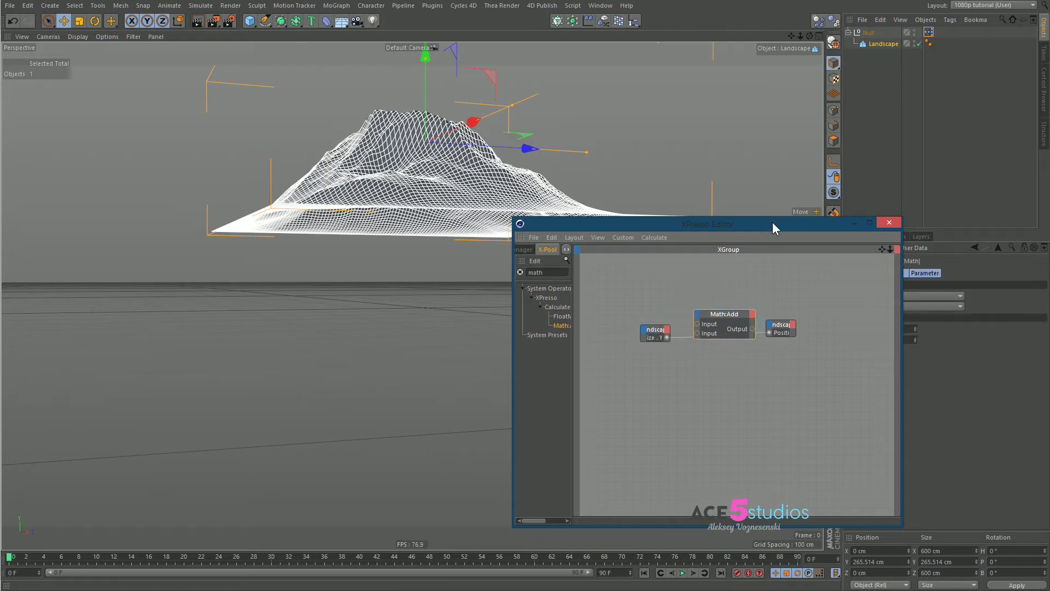
Set the Math node's Input [2] to 2 and its Function to Divide
drag(772, 223, 621, 211)
double_click(900, 340)
text(2)
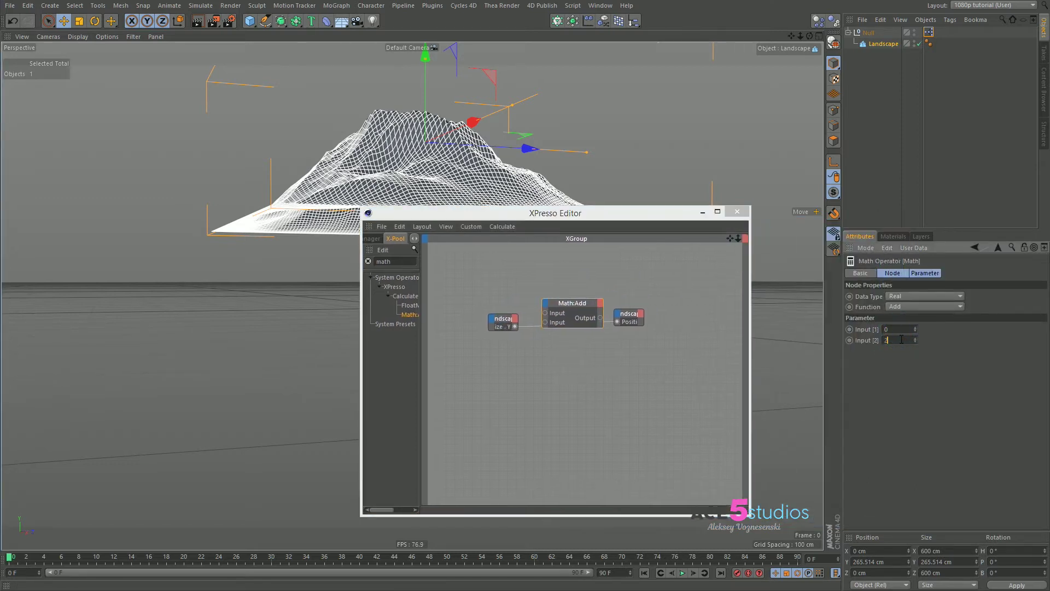
click(918, 306)
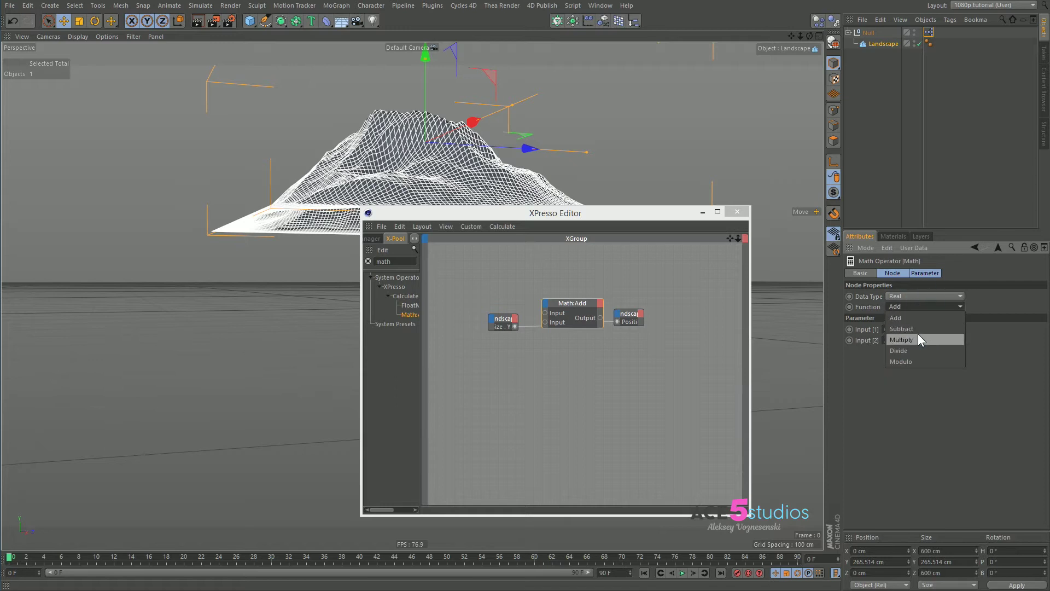
click(917, 351)
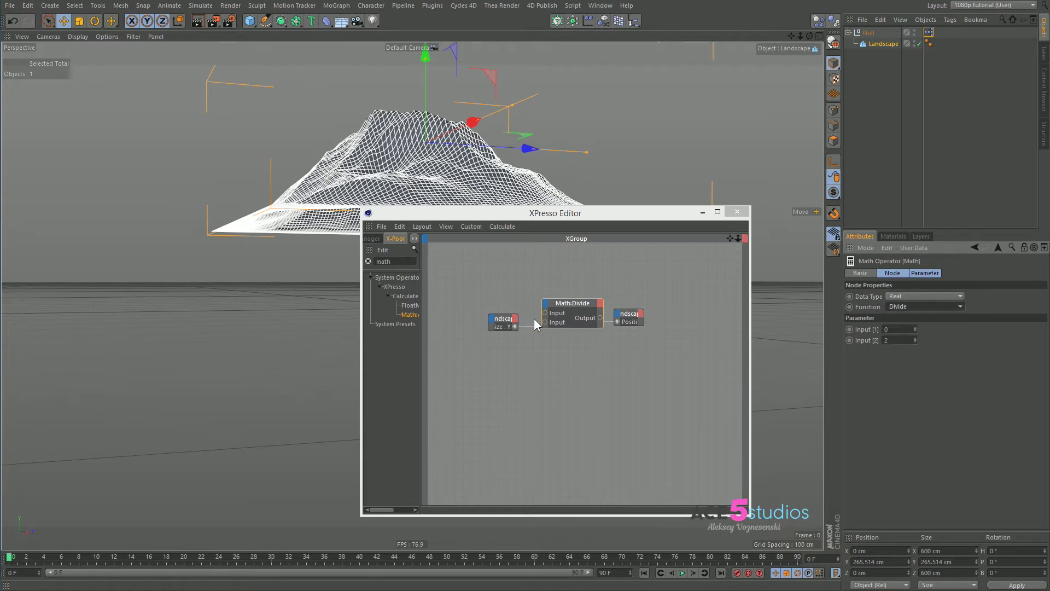
Route Size . Y through the Divide node's first input and connect its output to Position . Y
drag(517, 326, 545, 312)
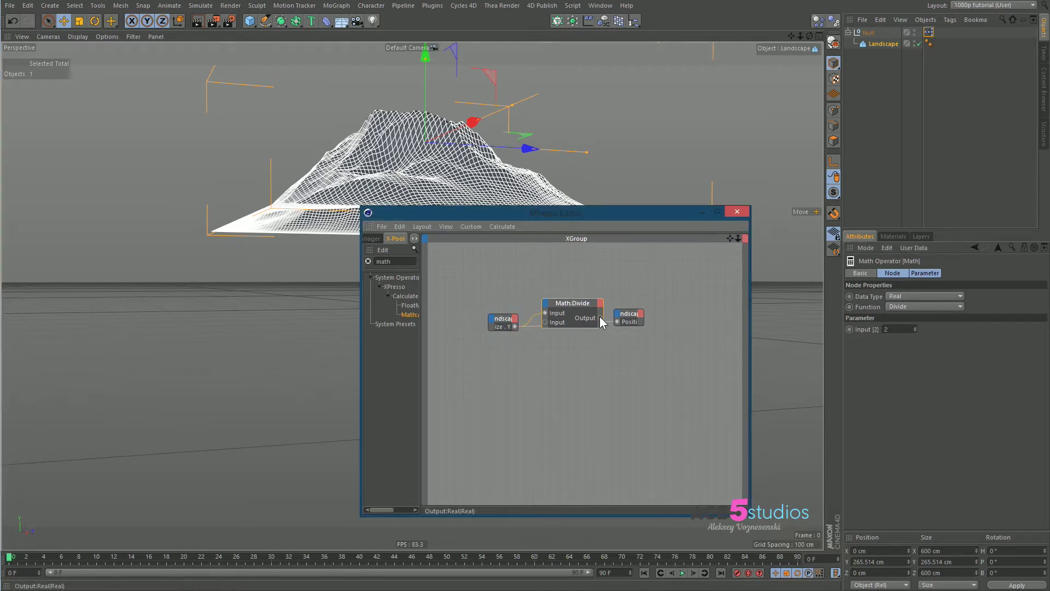
drag(616, 322, 620, 322)
drag(533, 214, 870, 358)
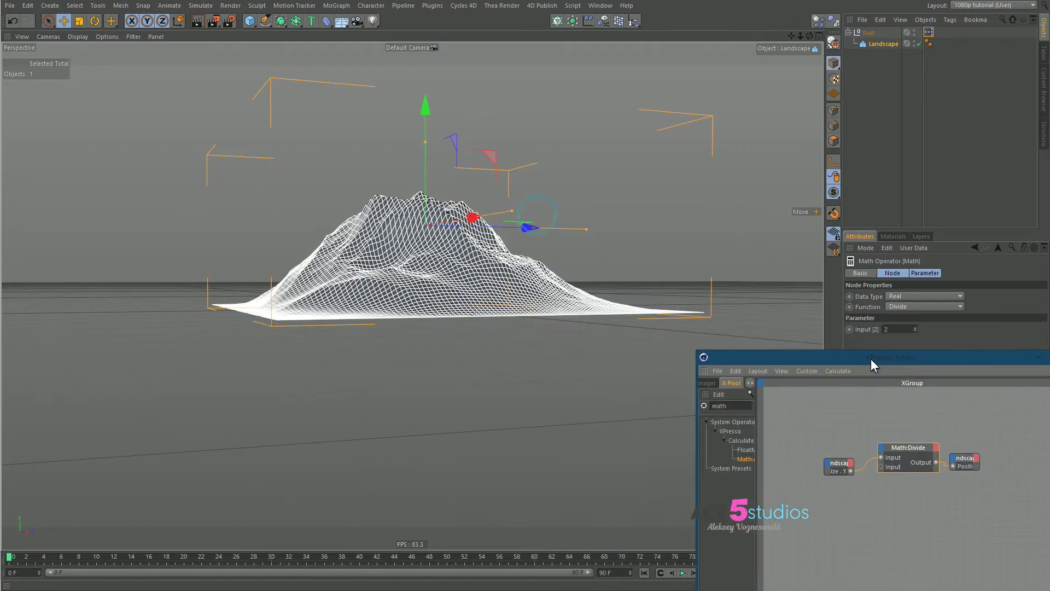
Vary the landscape's height in the viewport to test whether its base stays on the ground plane
drag(424, 142, 427, 254)
alt+right_drag(427, 254, 399, 241)
alt+middle_drag(399, 240, 391, 262)
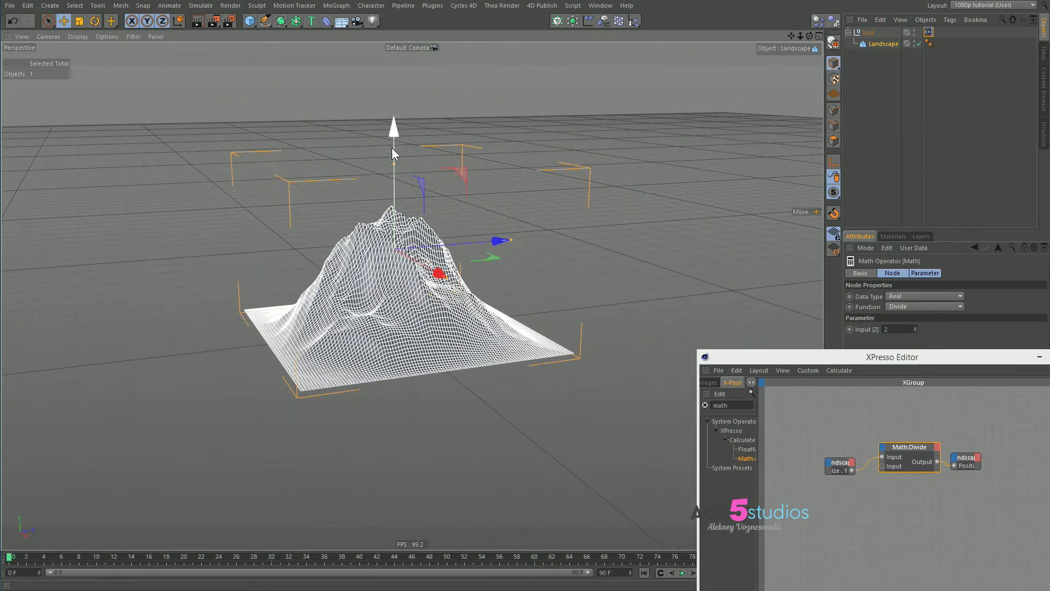
mouse_move(393, 160)
mouse_down()
mouse_move(410, 159)
mouse_move(421, 230)
mouse_move(407, 158)
mouse_up()
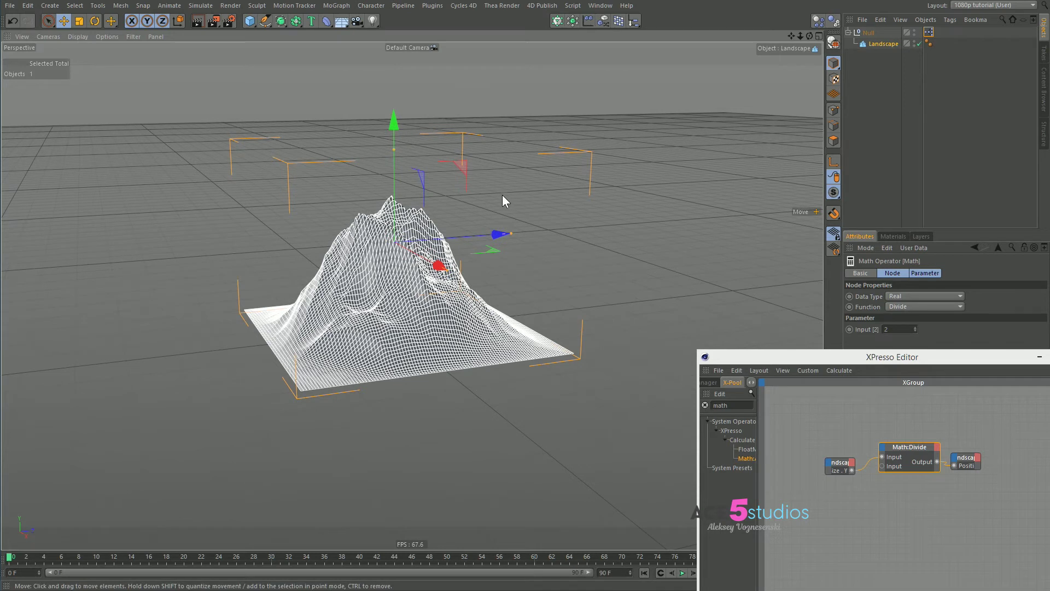
drag(994, 354, 612, 411)
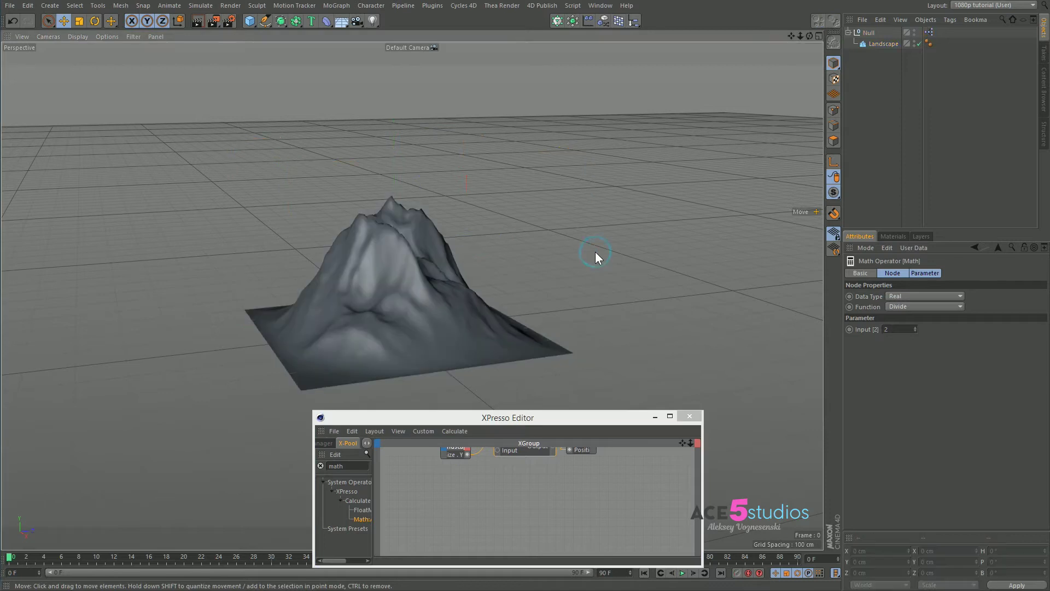
Try moving the Landscape and duplicating it on its own inside the Null, and delete the copy
drag(359, 323, 280, 143)
ctrl+drag(344, 185, 514, 182)
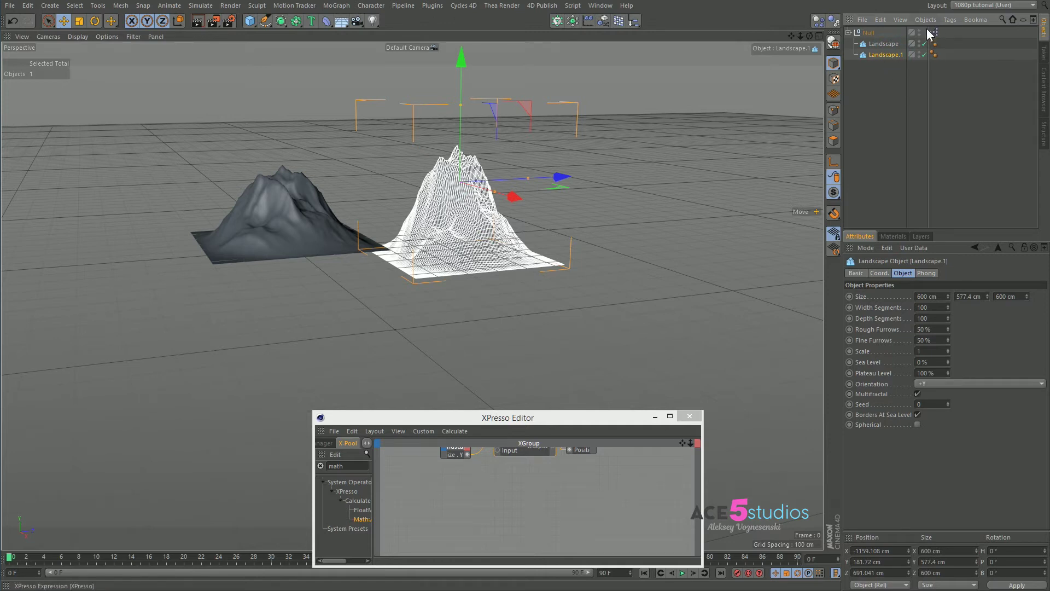
key(Delete)
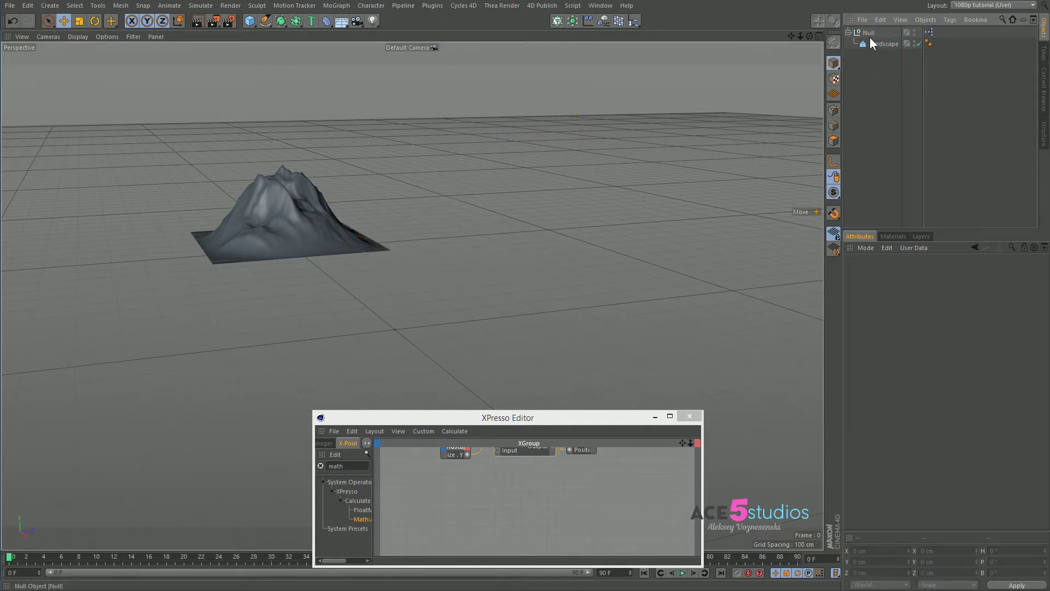
Try duplicating the whole Null with its Landscape, inspect the copy, and undo the duplication
click(870, 32)
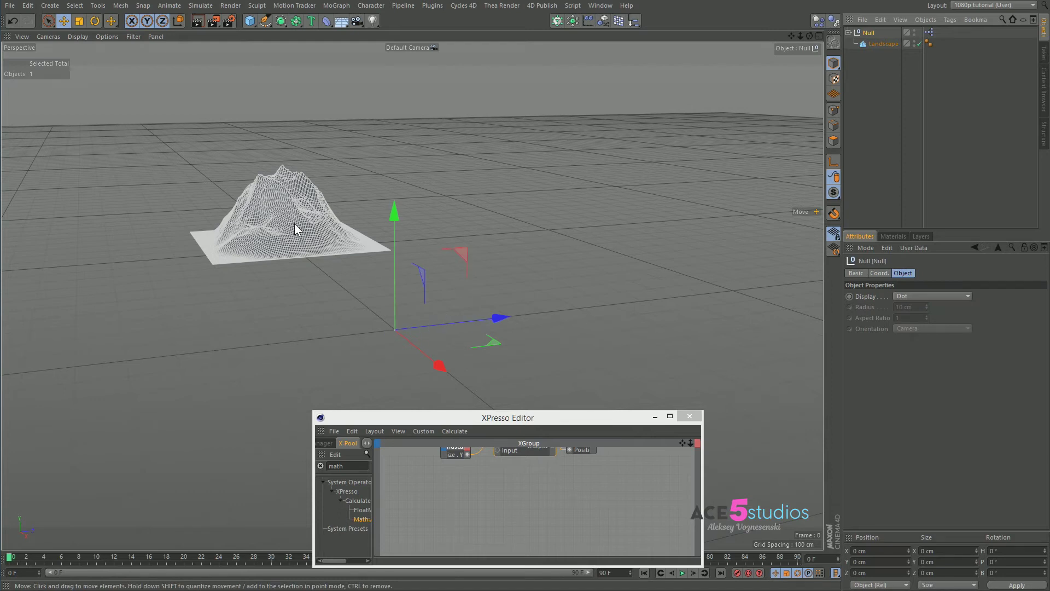
alt+drag(428, 319, 352, 223)
ctrl+drag(599, 267, 692, 240)
click(364, 165)
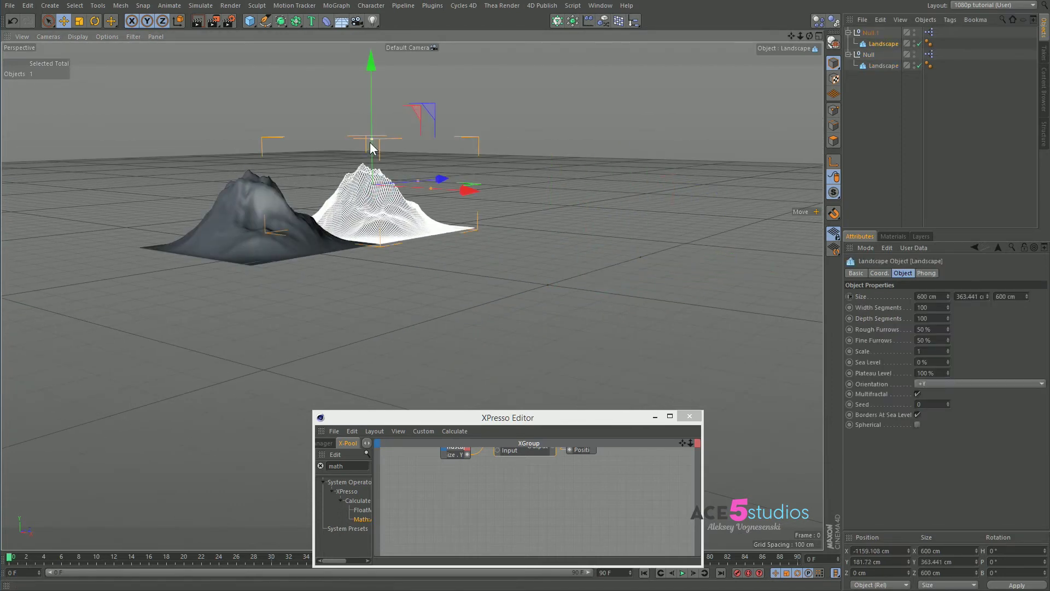
click(647, 255)
key(ctrl+z)
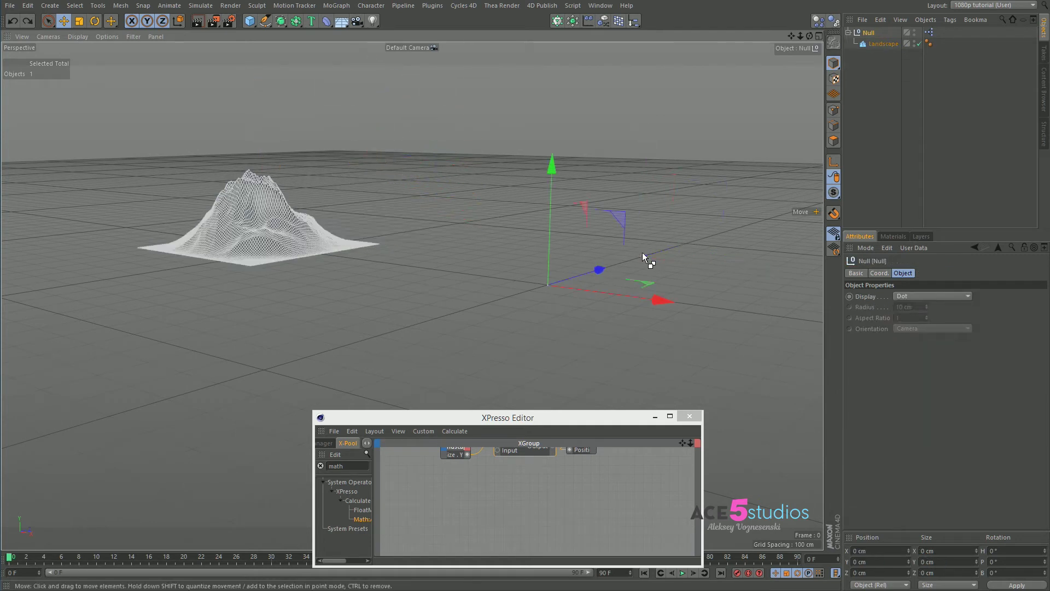
Undo the Landscape's move back to the Null's origin and apply Reset PSR to it
alt+drag(351, 255, 283, 255)
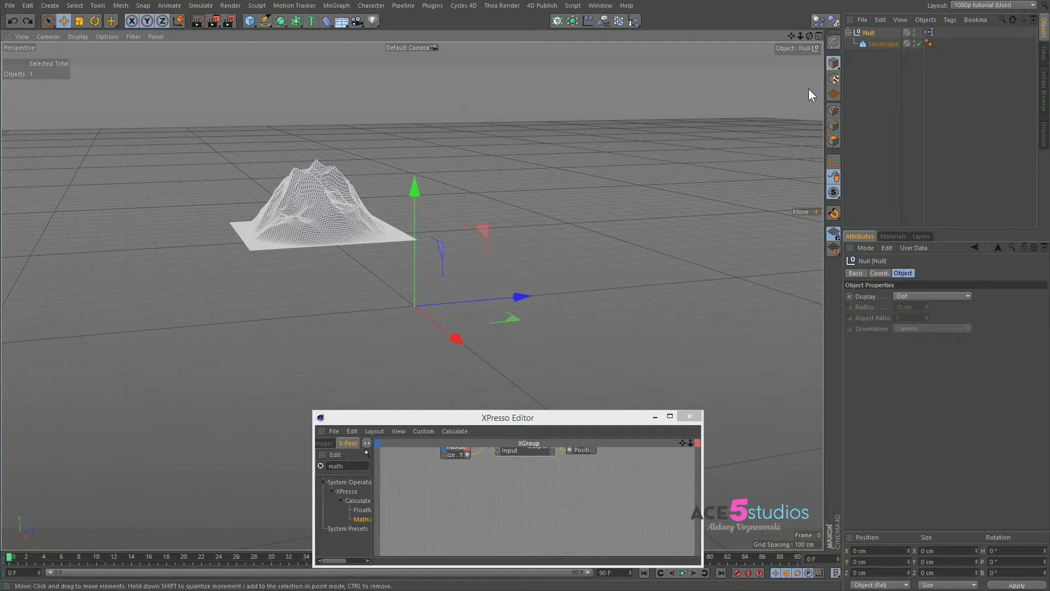
click(882, 43)
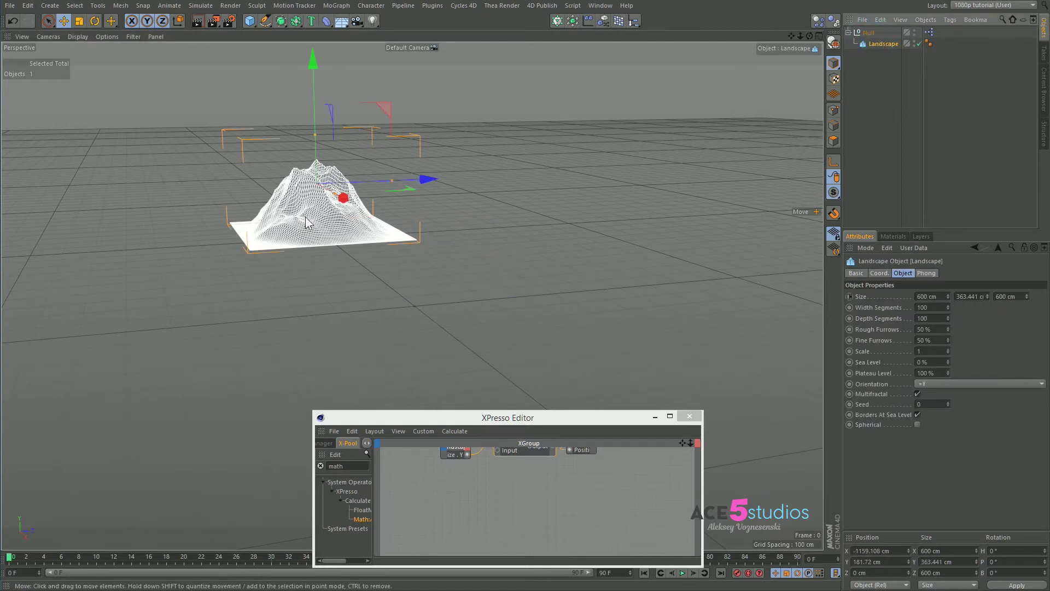
key(ctrl+z)
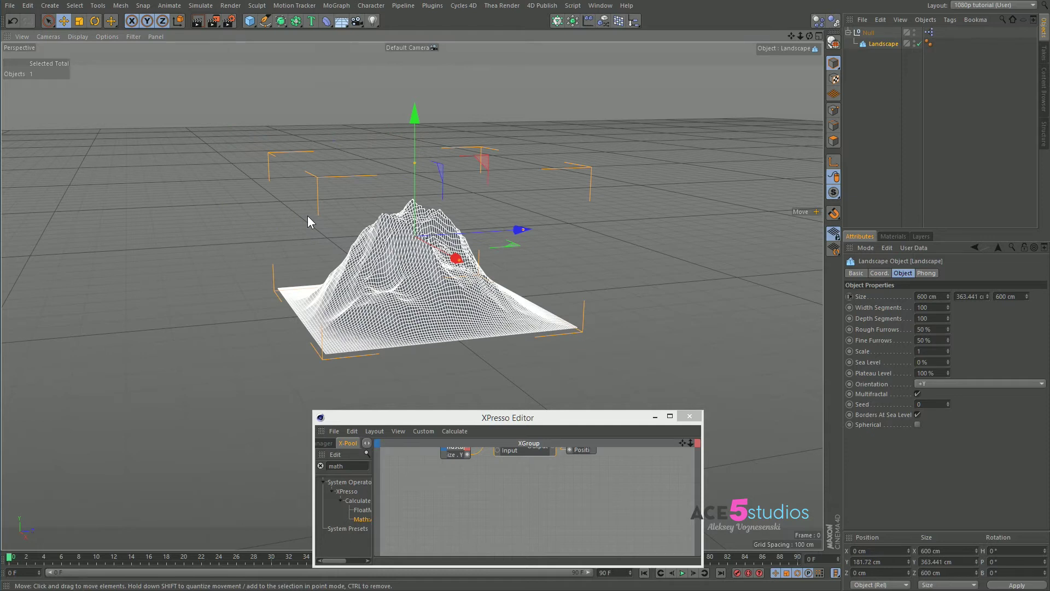
key(shift+c)
text(reset ps)
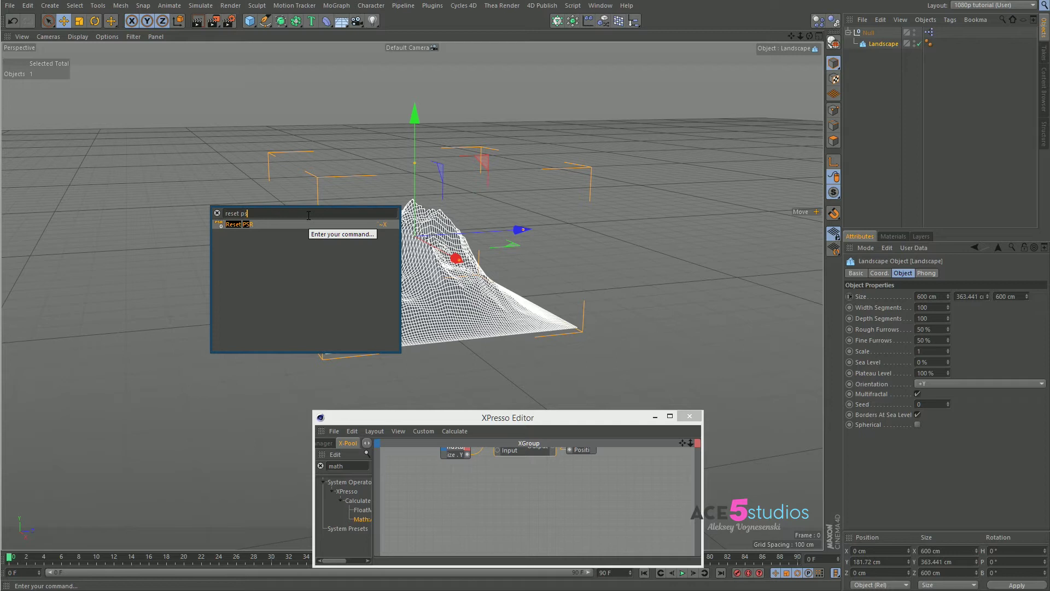
click(344, 224)
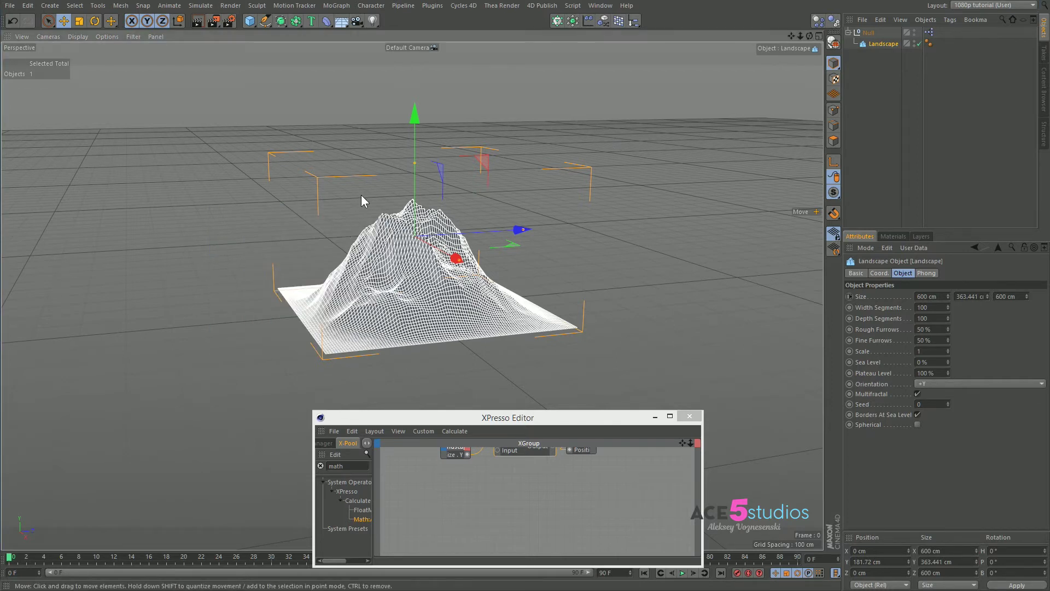
Adjust the Landscape's height to about 352 cm and place the Null inside a new Subdivision Surface
drag(414, 164, 416, 112)
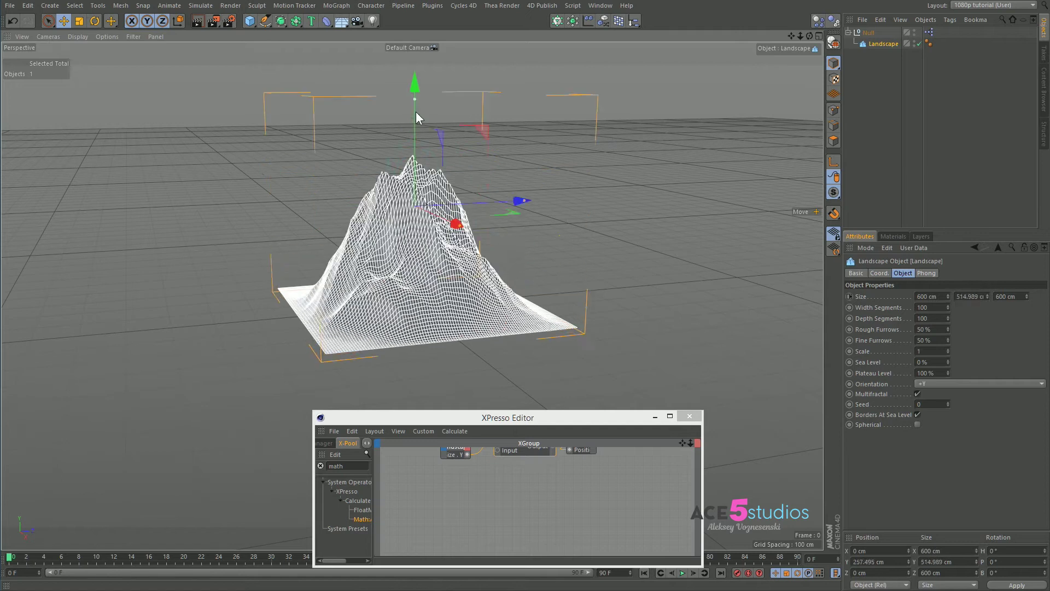
click(678, 155)
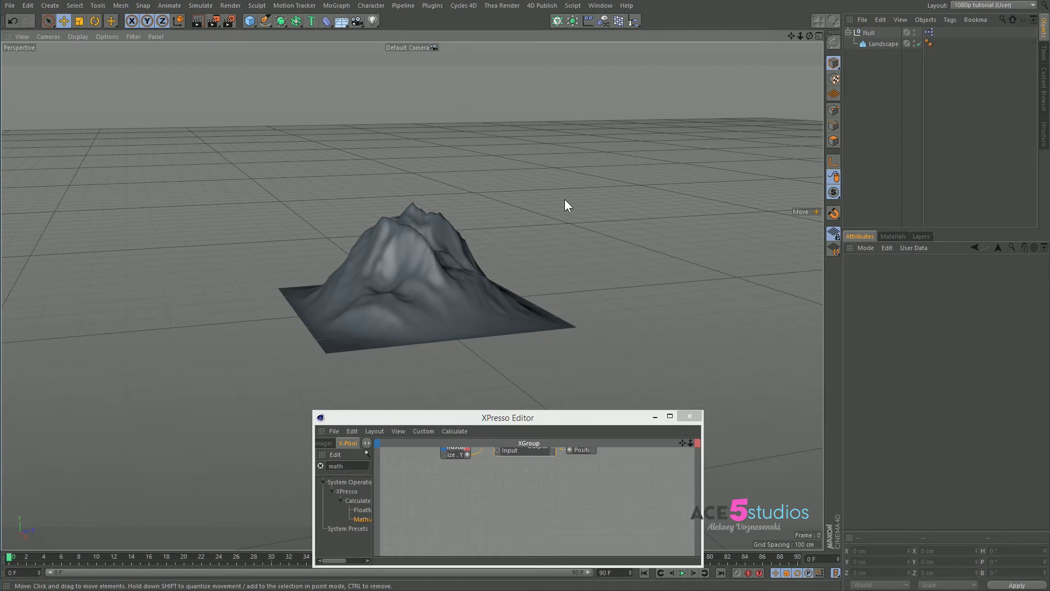
click(872, 33)
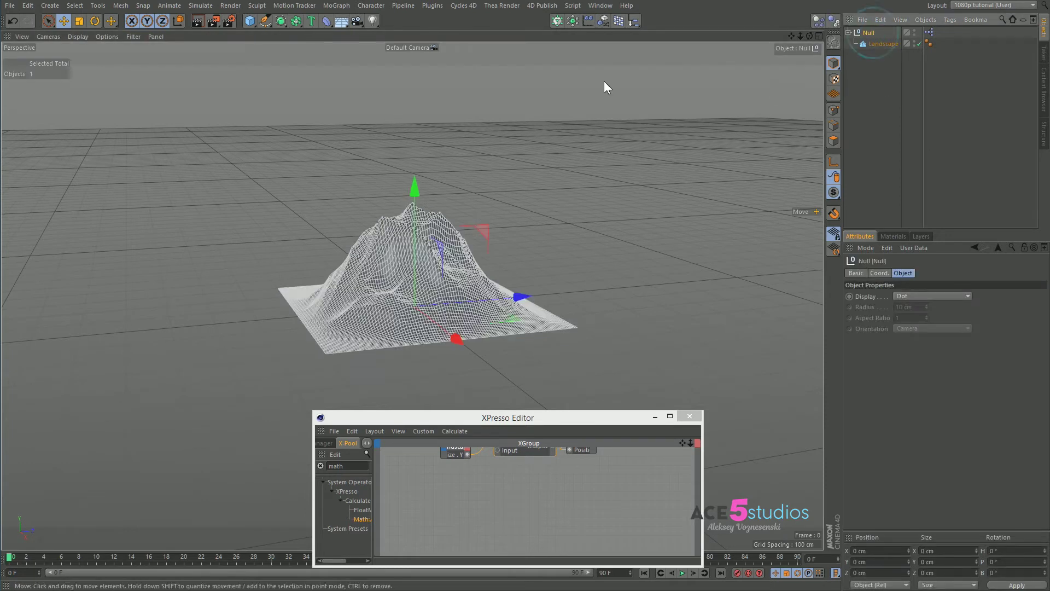
alt+click(284, 22)
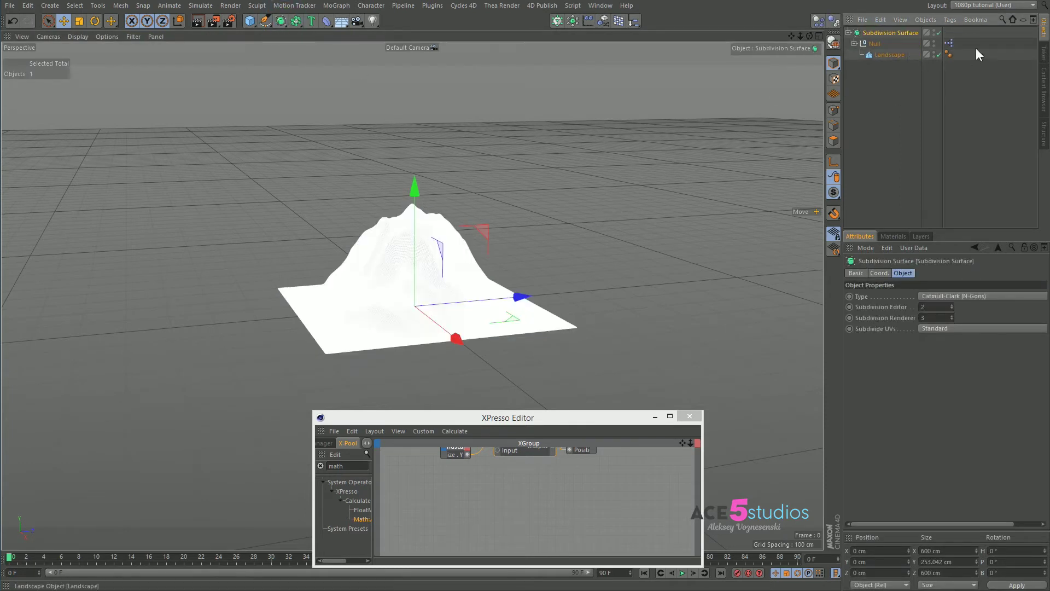
click(428, 261)
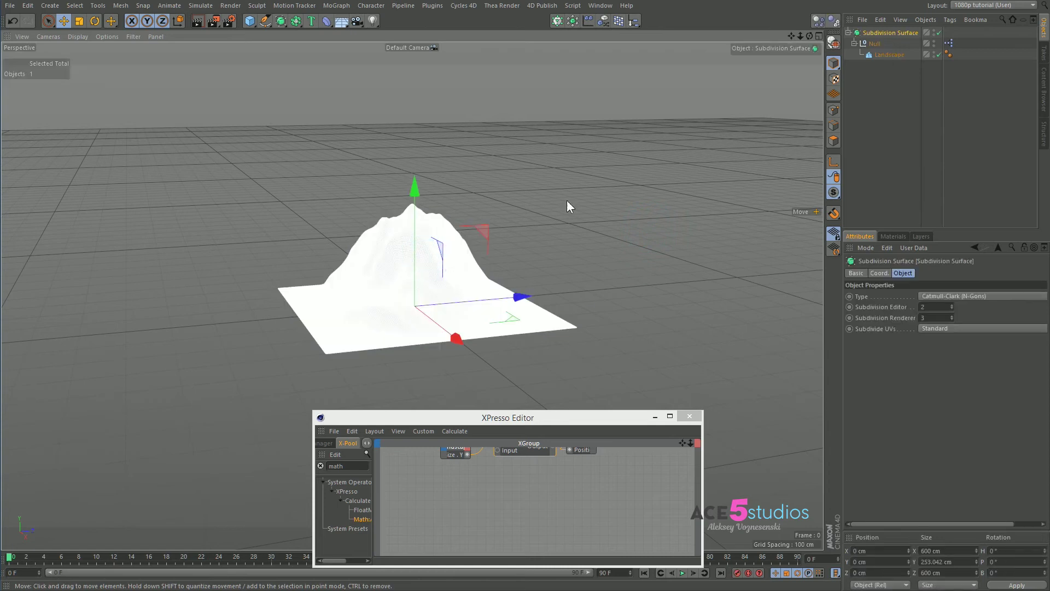
Duplicate the Subdivision Surface about 732 cm along Z and raise the copy's Landscape to about 450 cm high
ctrl+drag(502, 297, 739, 268)
click(700, 183)
click(650, 273)
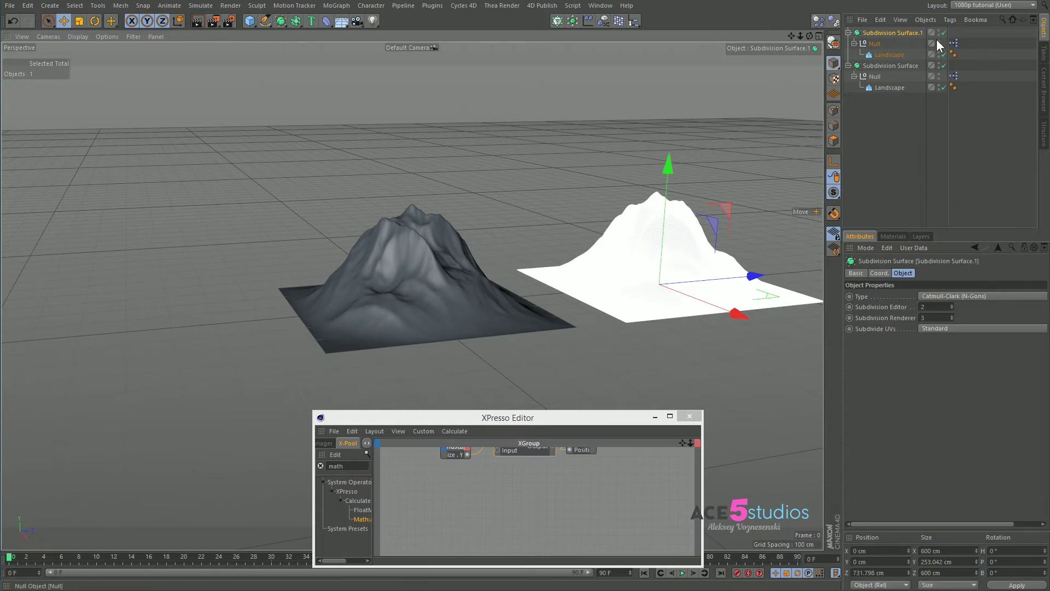
click(624, 220)
drag(669, 158, 664, 220)
drag(662, 140, 669, 140)
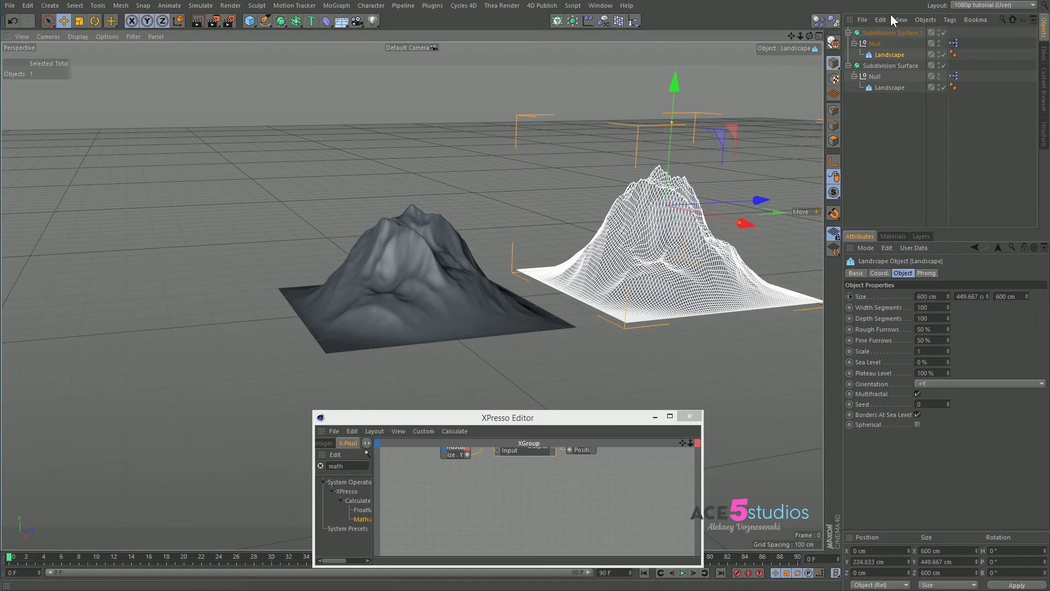
Set the duplicated Subdivision Surface's editor and renderer subdivisions to 1
click(883, 29)
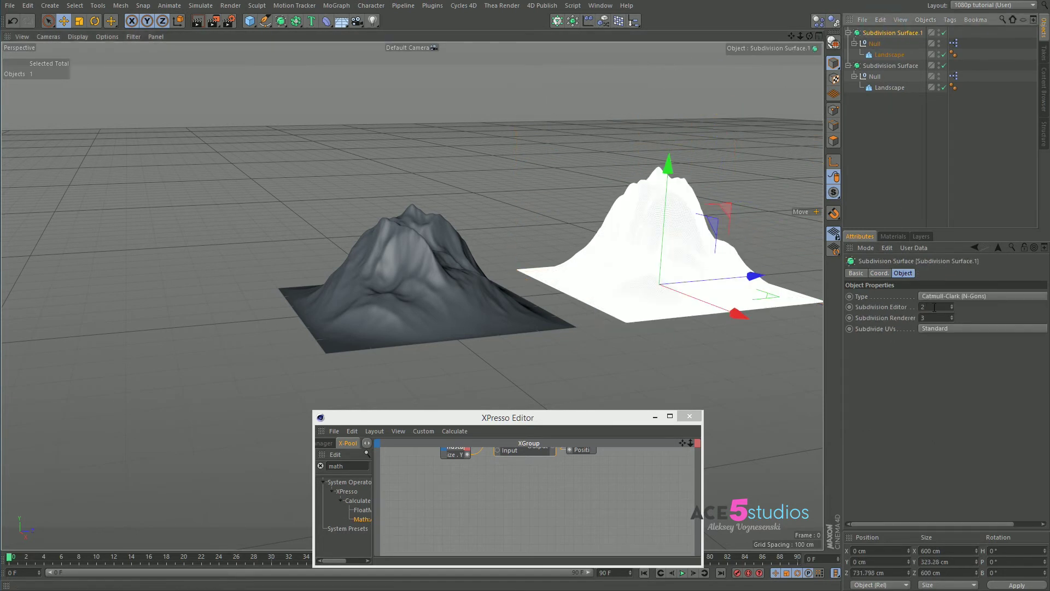
scroll(935, 307, down, 1)
scroll(939, 315, down, 1)
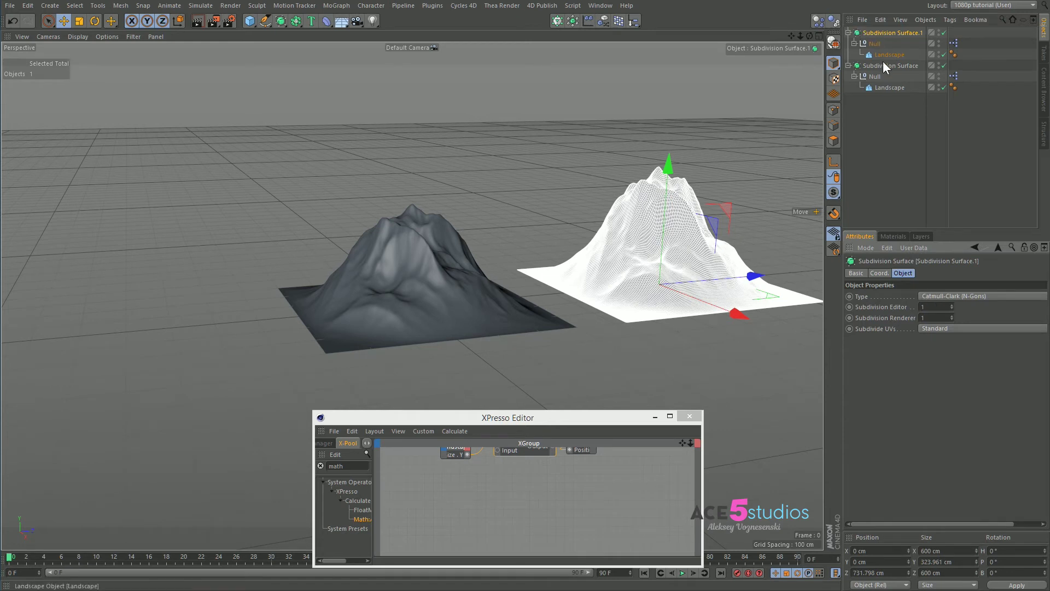
Set the original Subdivision Surface's editor subdivision to 0 and renderer subdivision to 1
click(883, 65)
double_click(936, 306)
text(1)
key(Return)
double_click(937, 318)
click(493, 195)
click(381, 275)
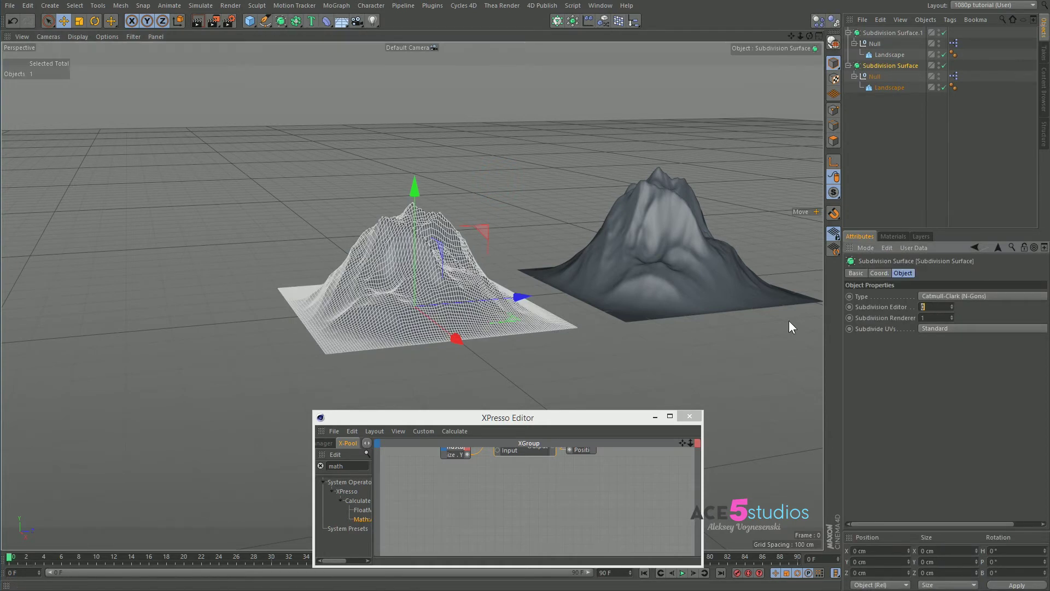
Check the Landscape inside the original Subdivision Surface and set that surface's editor subdivision to 1
click(272, 166)
click(880, 87)
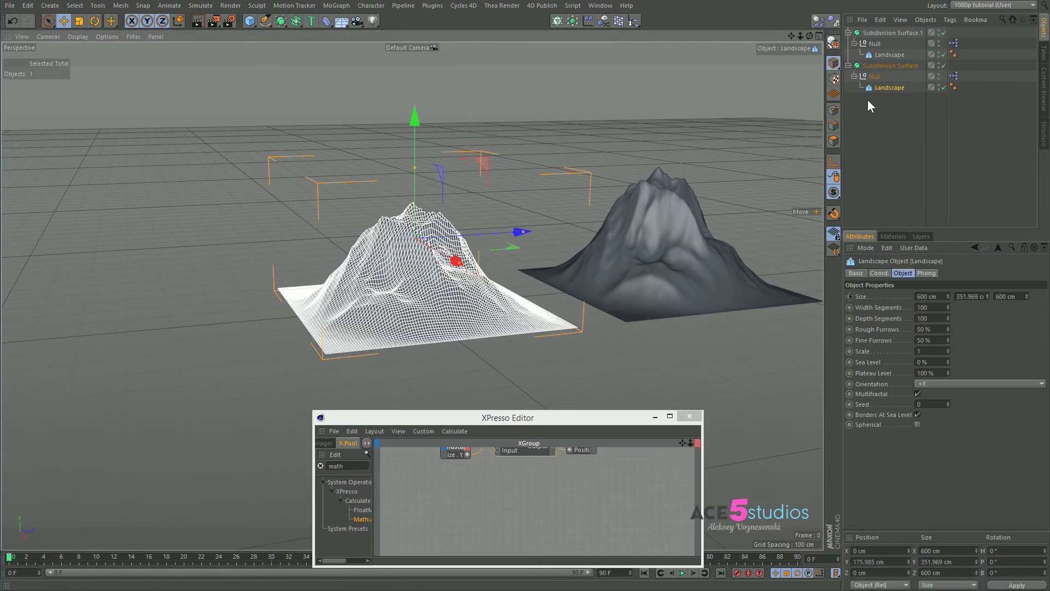
click(901, 67)
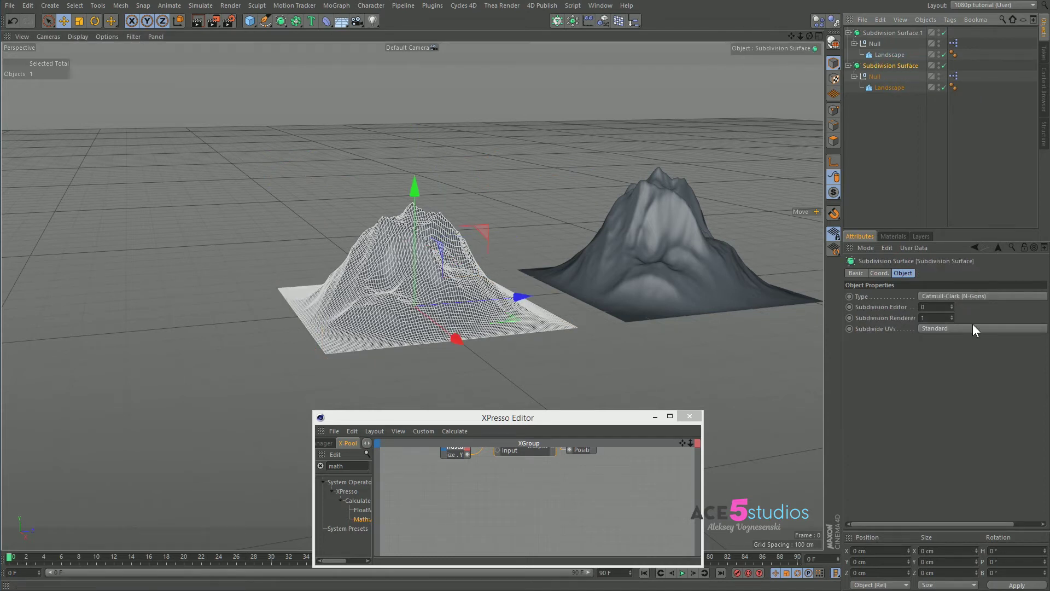
click(942, 305)
text(1)
key(Return)
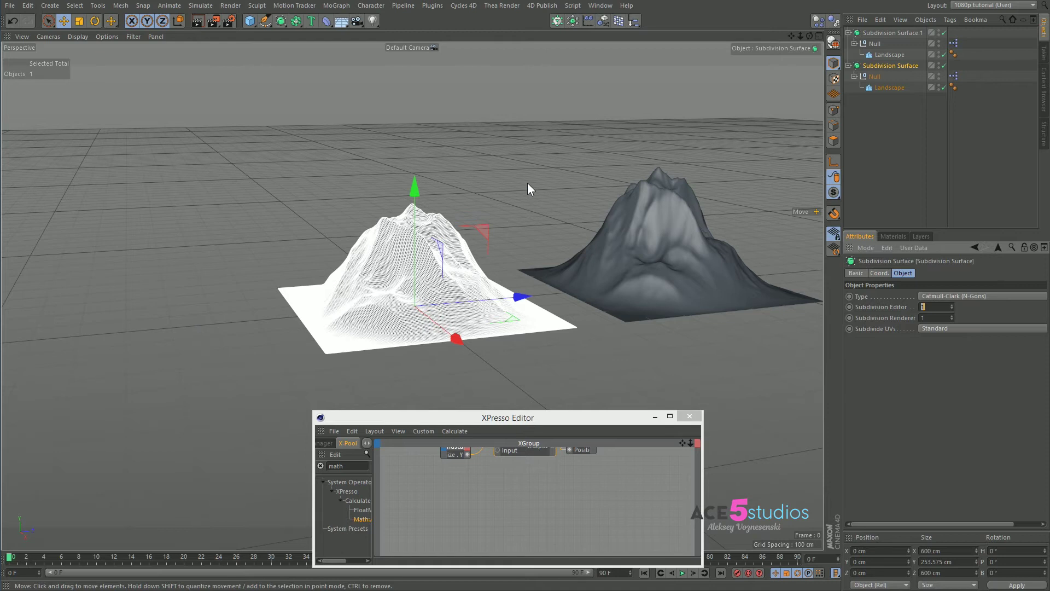
Delete the duplicated Subdivision Surface together with its Null and Landscape
click(525, 153)
click(402, 263)
click(535, 154)
click(708, 211)
key(Delete)
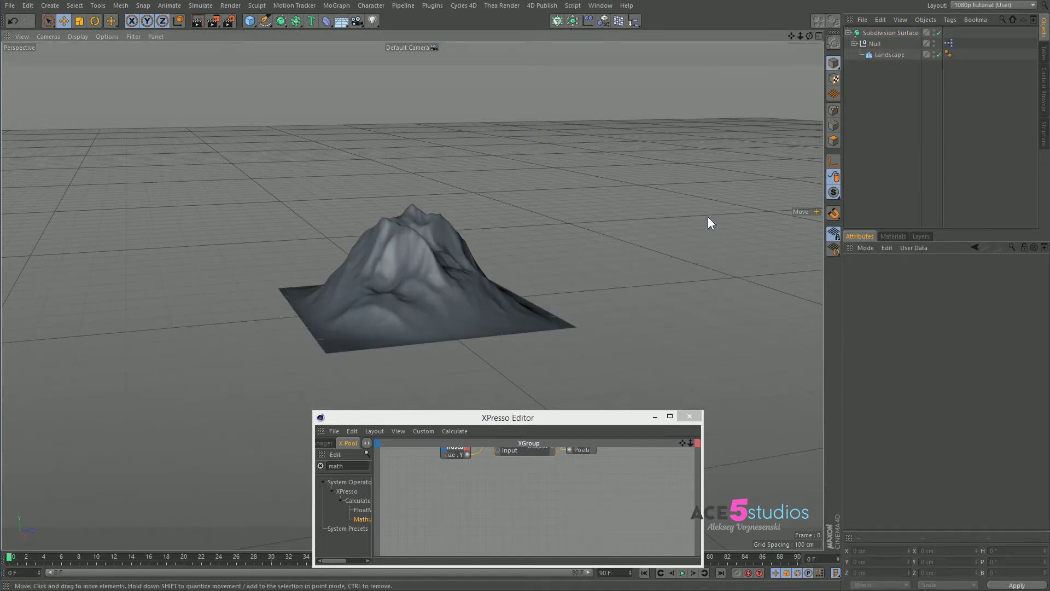
Make three copies of the Subdivision Surface and spread them out behind the original mountain
click(419, 251)
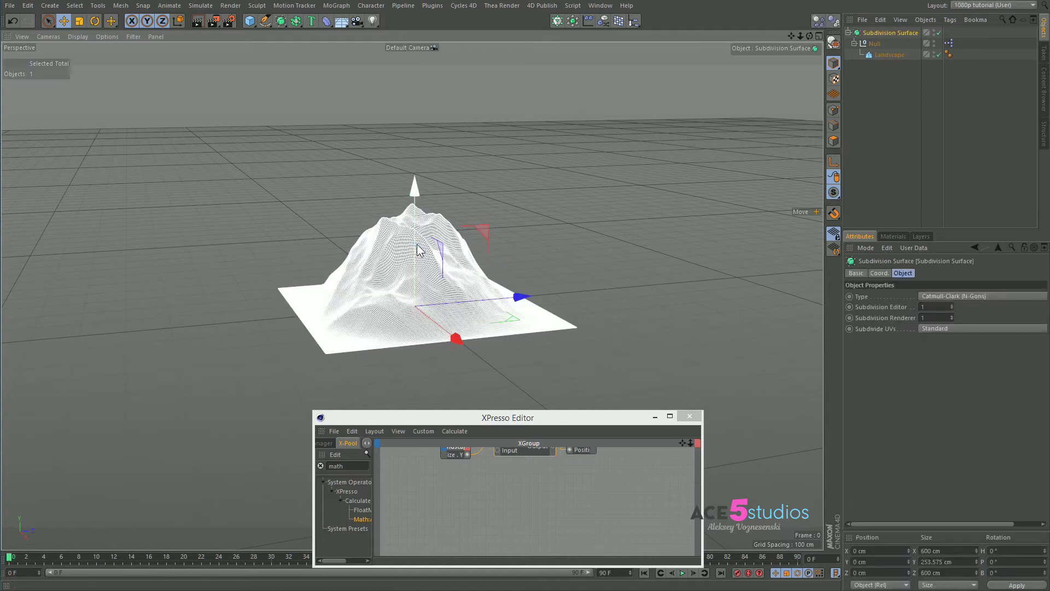
click(619, 178)
mouse_move(388, 278)
alt+mouse_down()
mouse_move(390, 262)
mouse_move(399, 278)
alt+mouse_up()
click(886, 33)
click(469, 326)
ctrl+drag(470, 332, 532, 198)
Enlarge the Landscape in Subdivision Surface.2 to about 1086 cm deep and 678 cm high, and shift it to about -530 cm in X
click(336, 191)
drag(401, 172, 453, 170)
drag(339, 133, 344, 93)
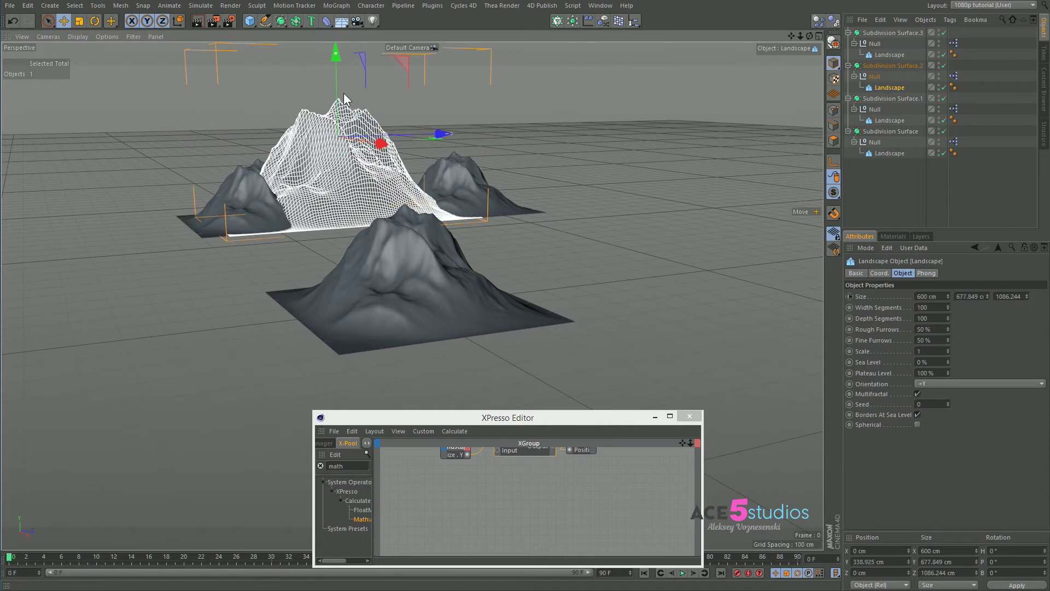
drag(382, 141, 339, 154)
Duplicate Subdivision Surface.1 to about 414 cm in Z and change the Seed of the copy's Landscape
click(282, 221)
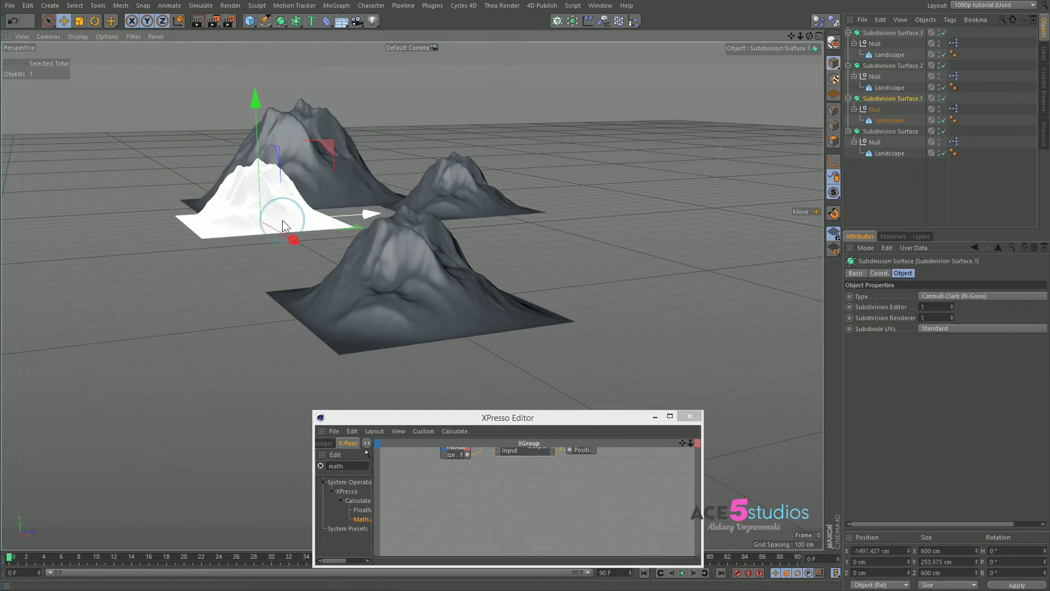
ctrl+drag(367, 213, 454, 195)
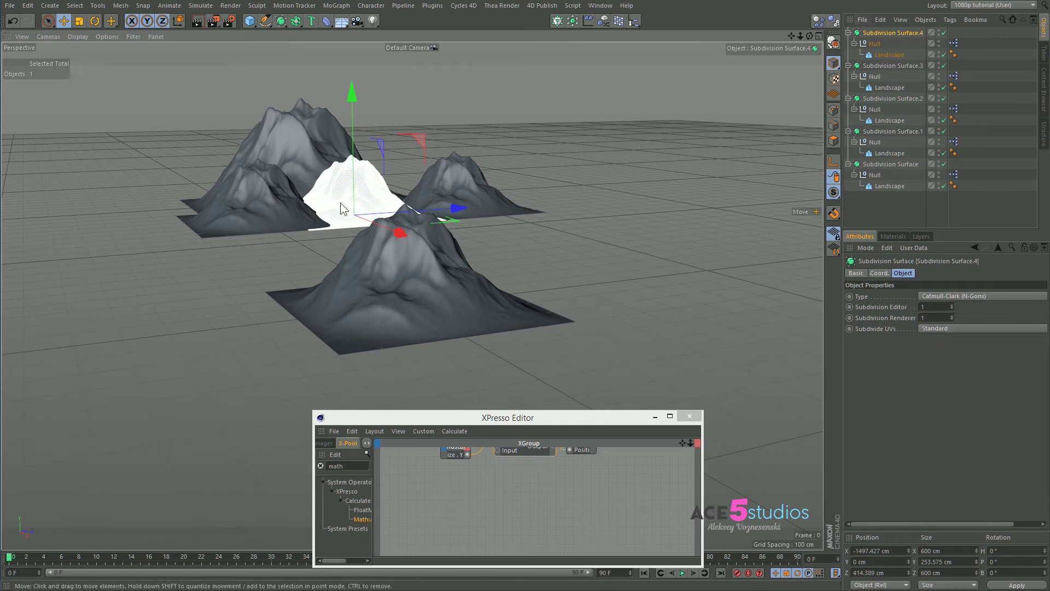
click(332, 191)
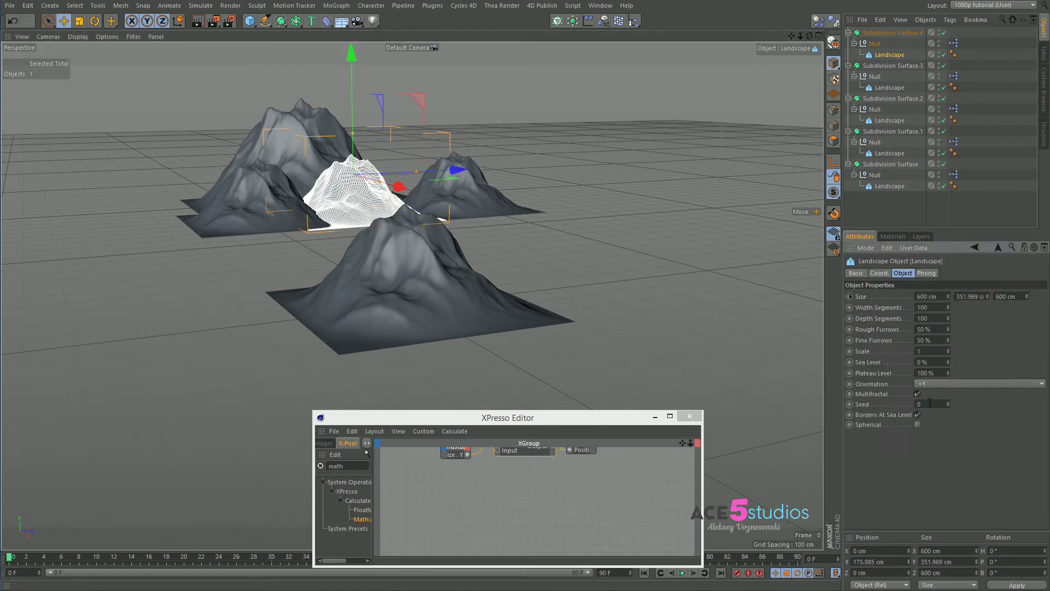
scroll(934, 401, up, 6)
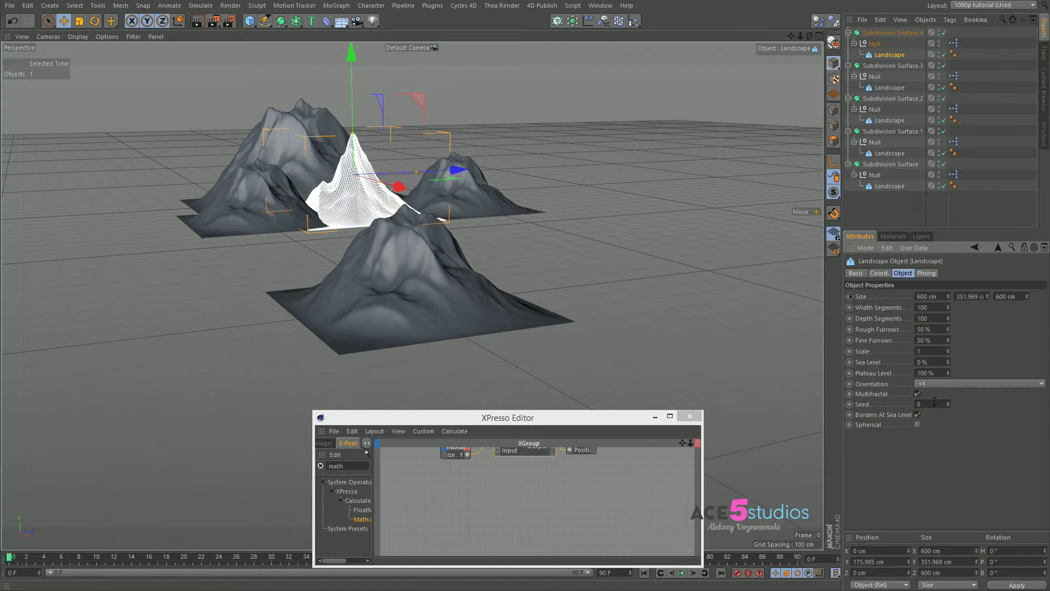
scroll(934, 403, up, 2)
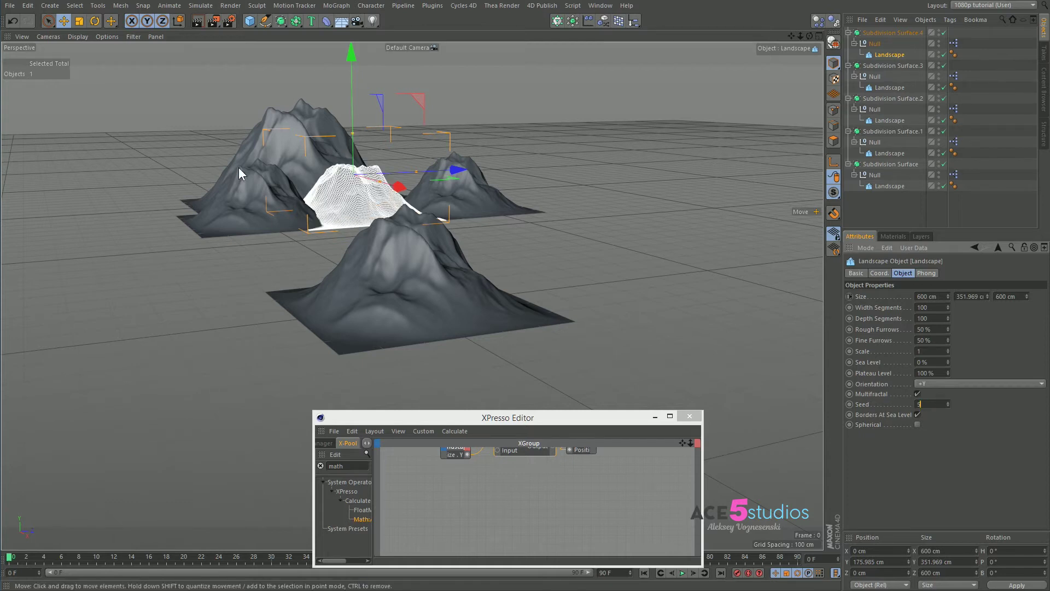
Change the Seed of the large Landscape in Subdivision Surface.2 and select the original Subdivision Surface in front
click(286, 107)
click(287, 107)
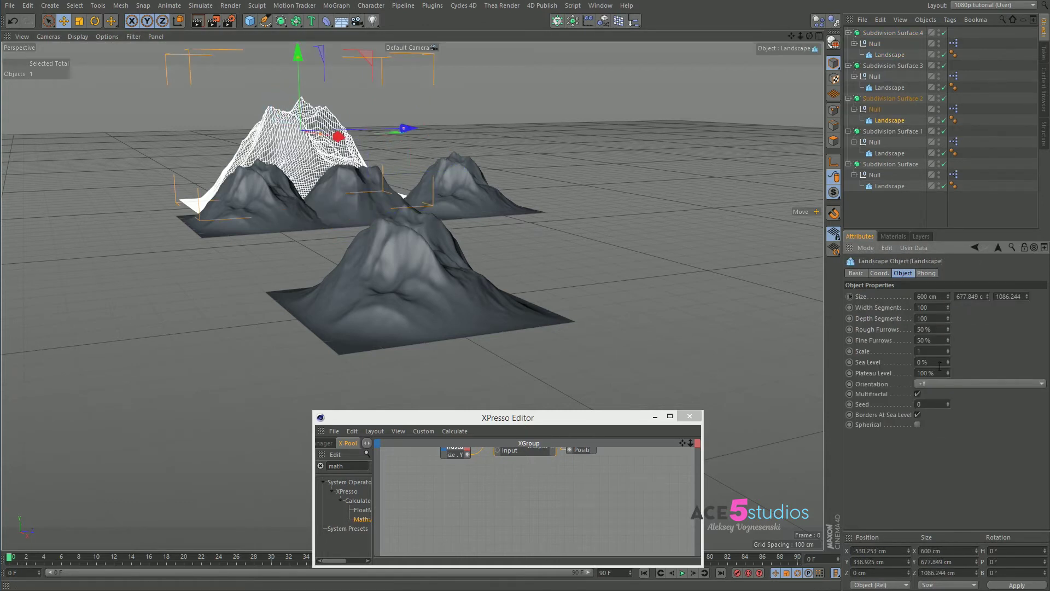
scroll(942, 403, up, 1)
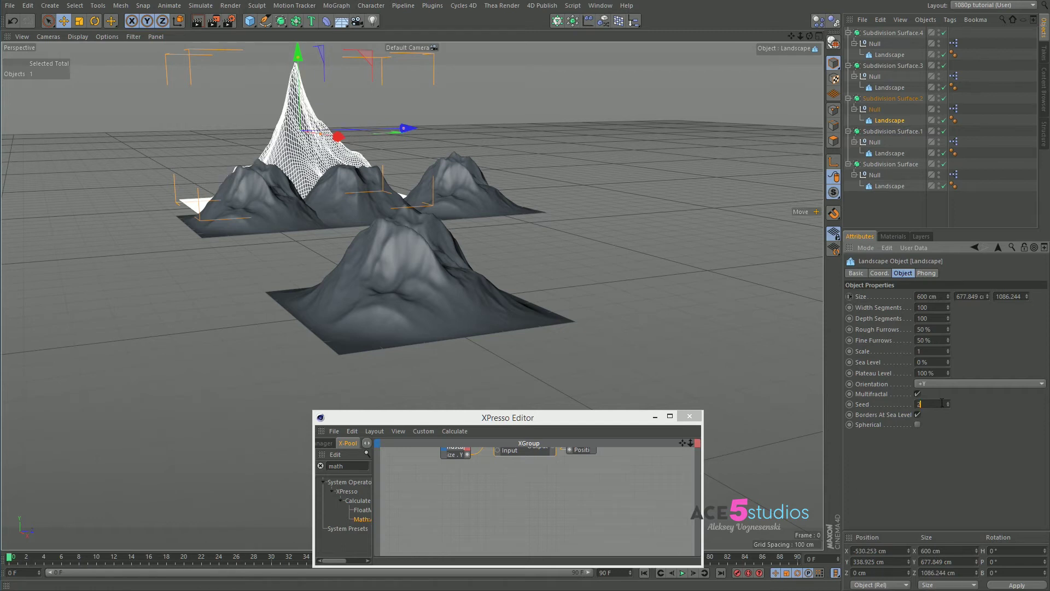
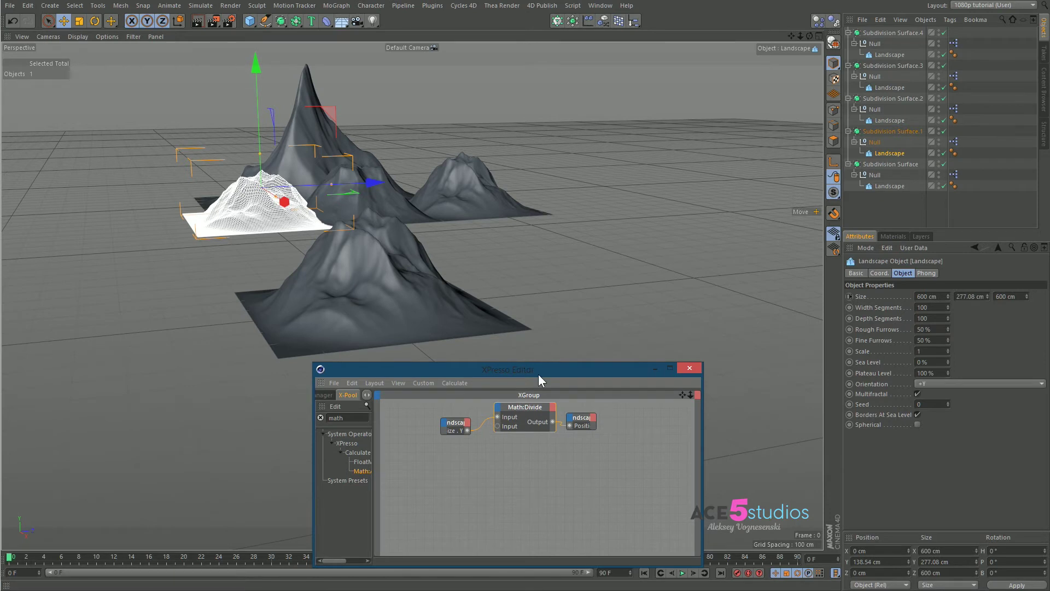
click(278, 305)
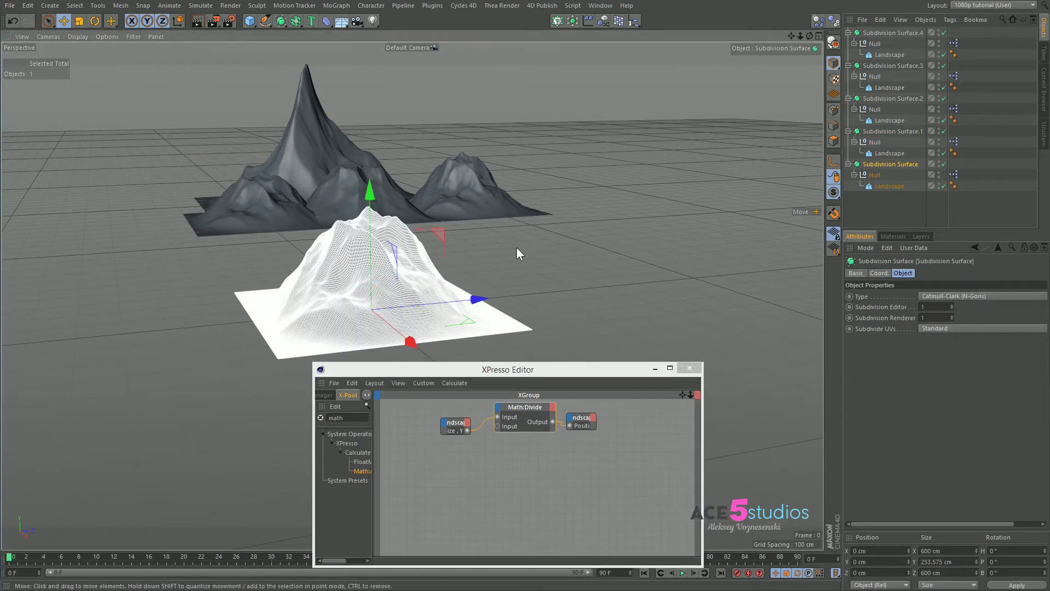
Add a Cube scaled to about 47 cm, raise it to about 309 cm in Y, and place it under the original Subdivision Surface
click(250, 20)
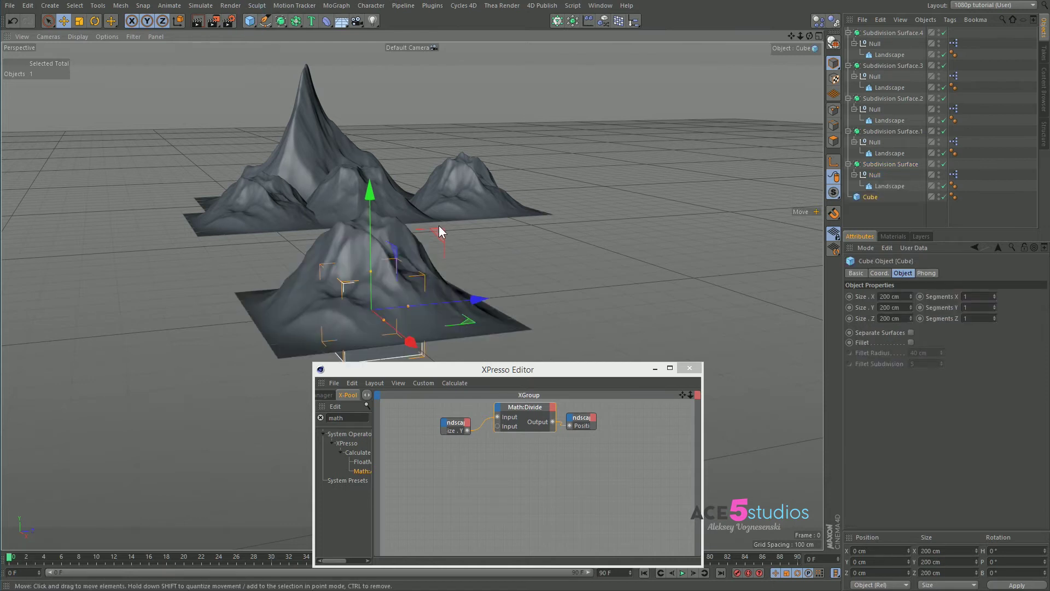
key(t)
drag(372, 256, 180, 293)
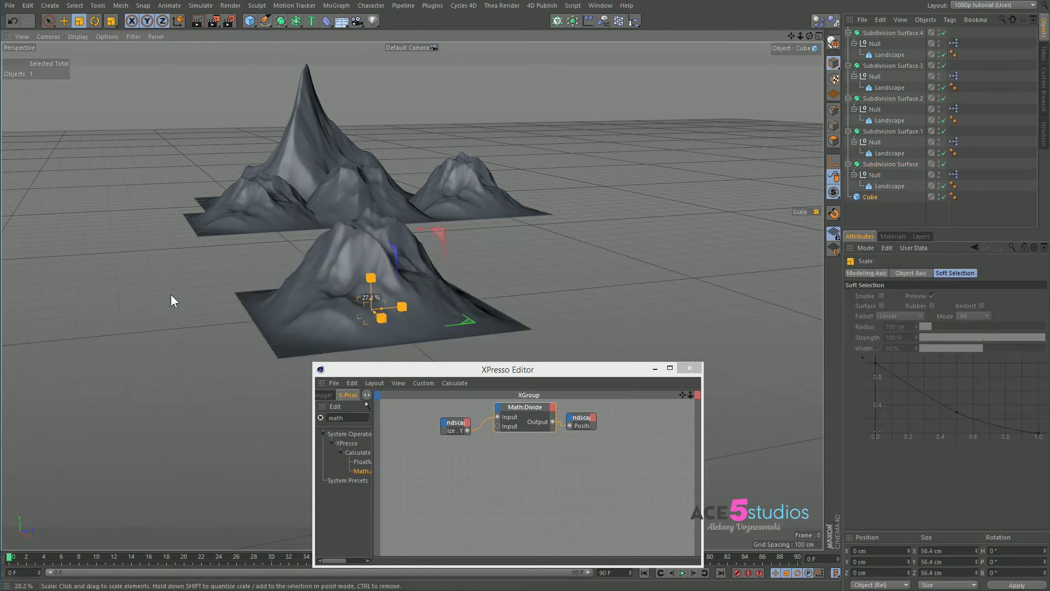
key(e)
mouse_move(365, 228)
mouse_down()
mouse_move(361, 104)
mouse_move(348, 228)
mouse_move(353, 220)
mouse_up()
drag(868, 197, 870, 174)
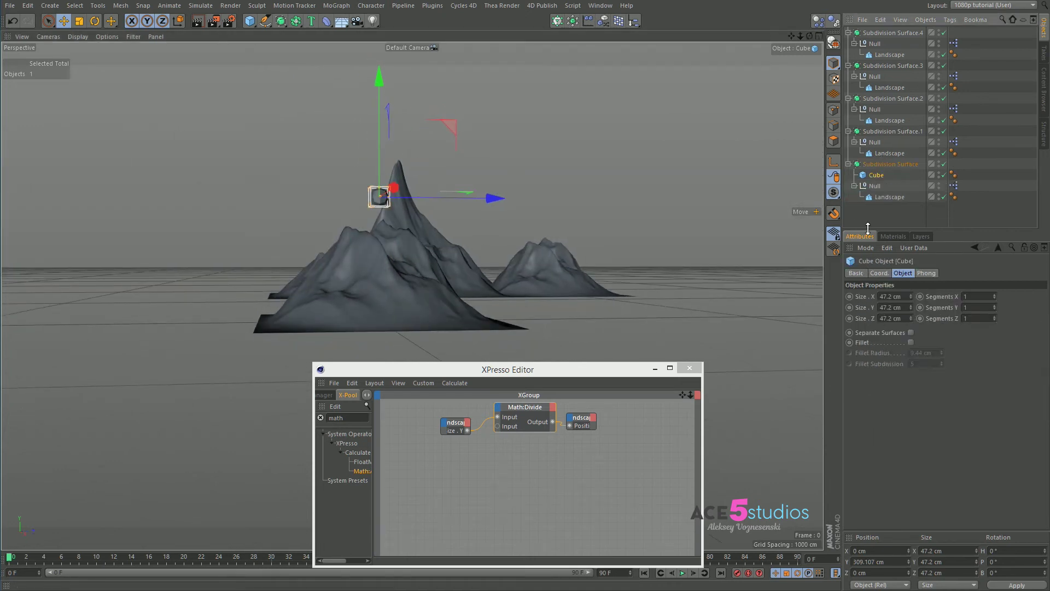
Bring the Cube into the XPresso graph as a node and add a Size . Y input port to the first Landscape node
click(872, 175)
drag(696, 241, 409, 422)
click(446, 422)
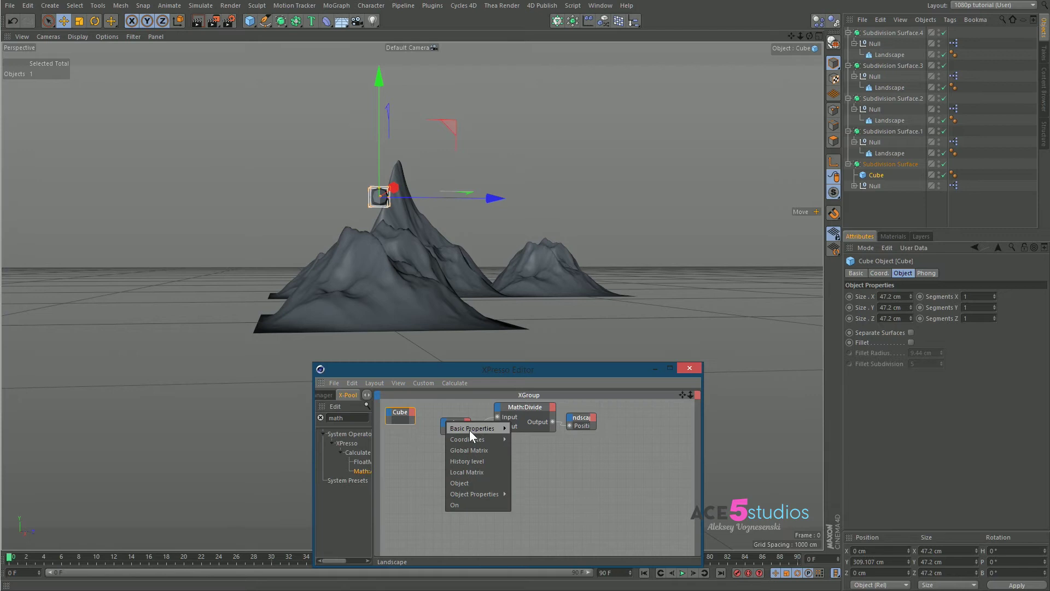
mouse_move(491, 493)
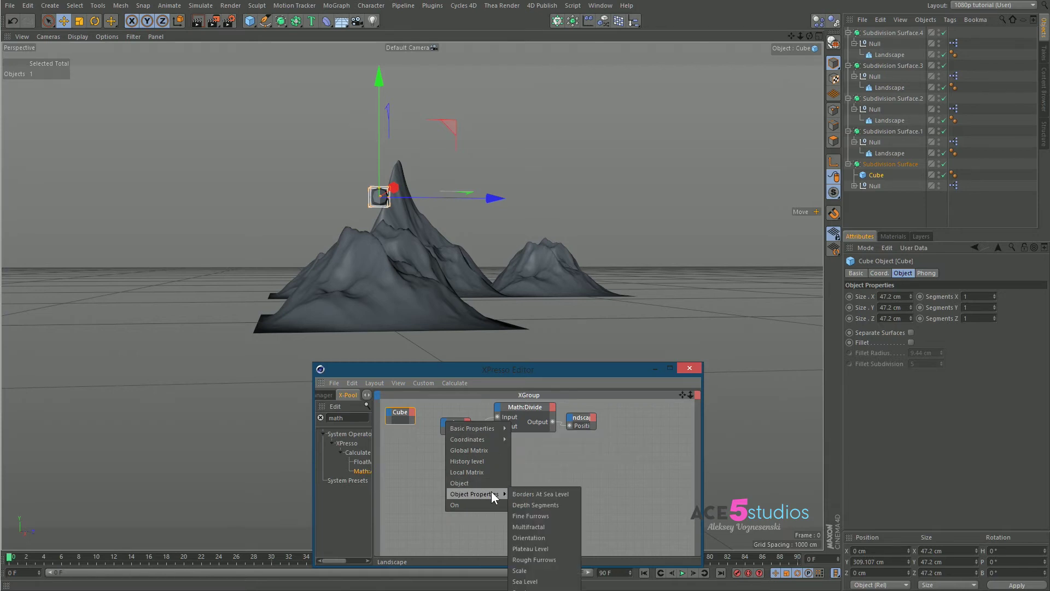
click(552, 381)
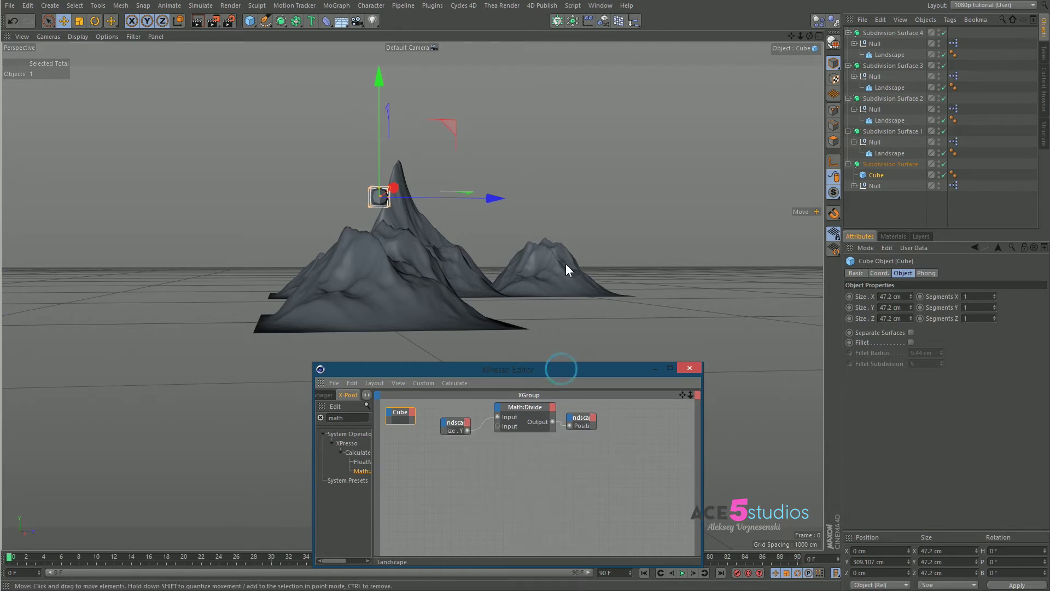
drag(540, 373, 553, 246)
click(455, 295)
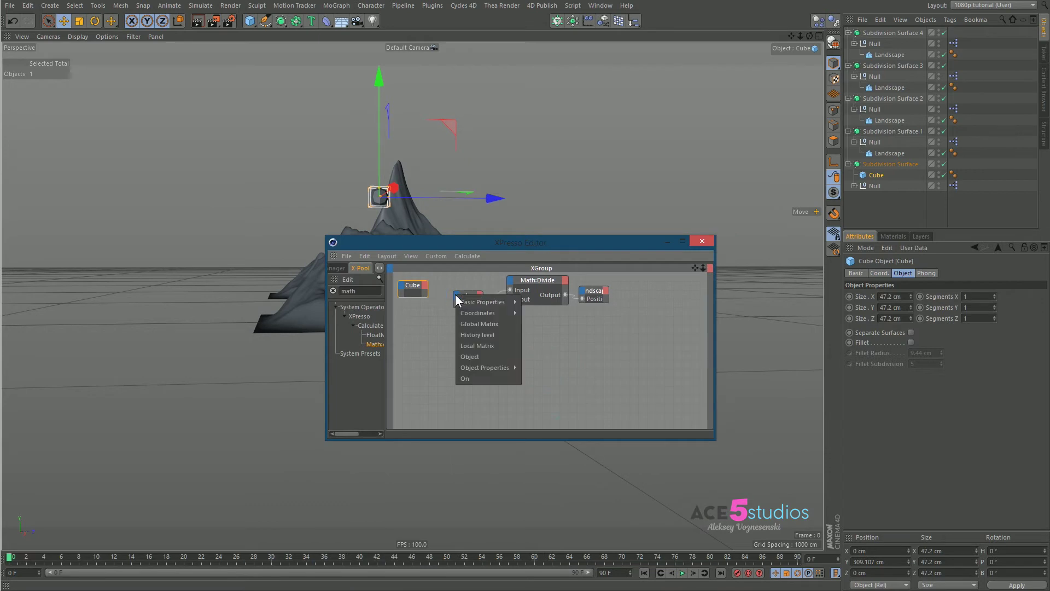
mouse_move(504, 366)
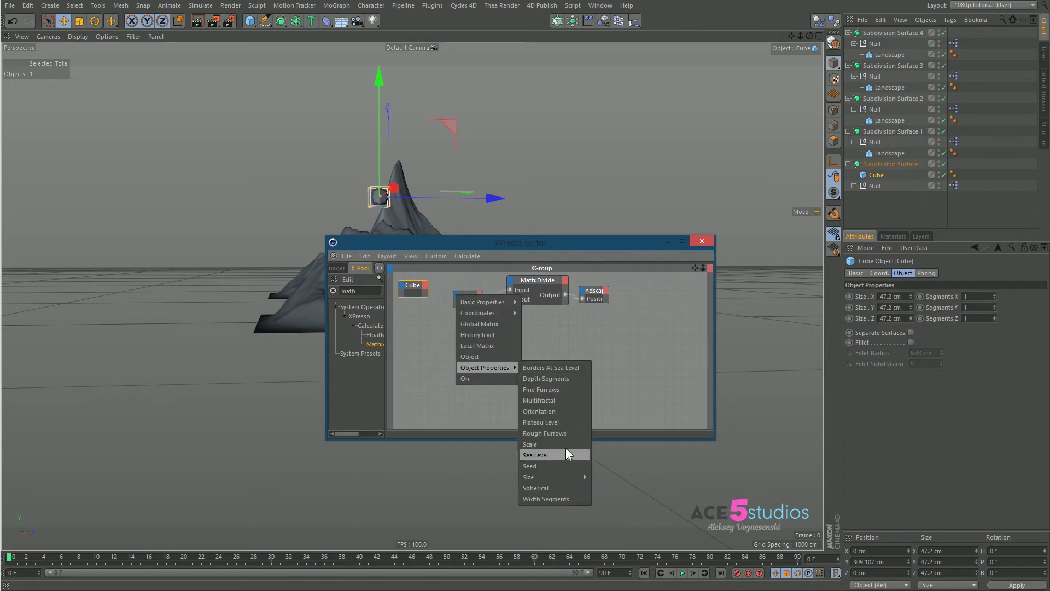
mouse_move(568, 475)
click(612, 497)
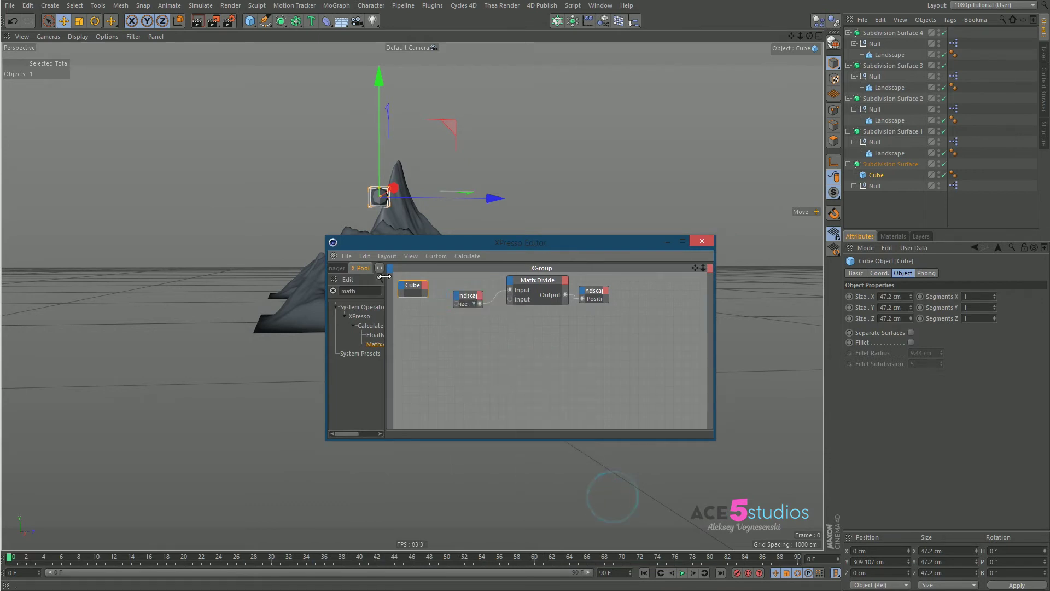
Add a Position . Y output to the Cube node and connect it to the Landscape node's Size . Y input
click(425, 284)
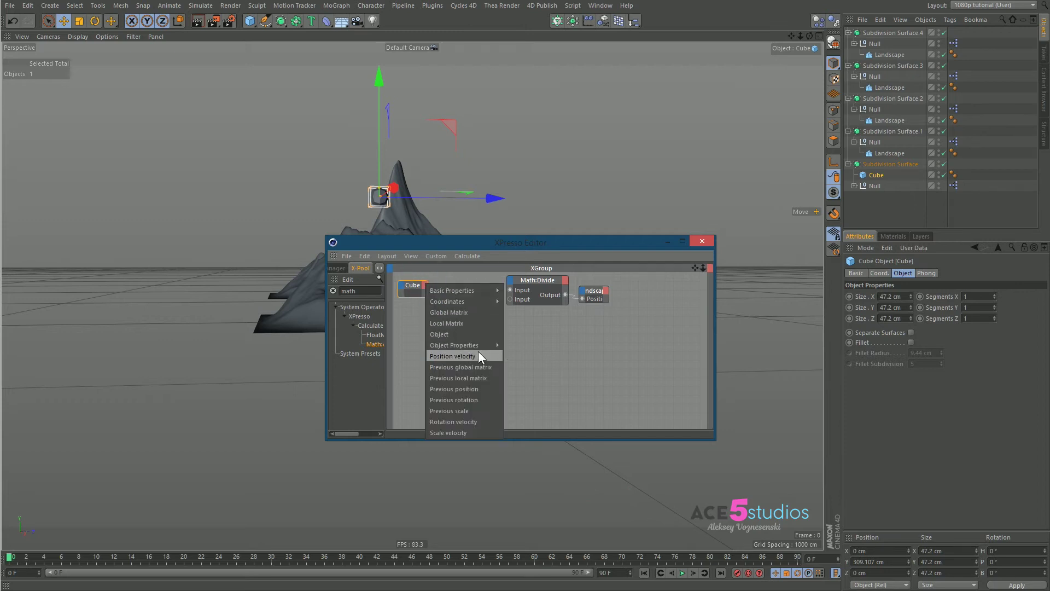
mouse_move(479, 293)
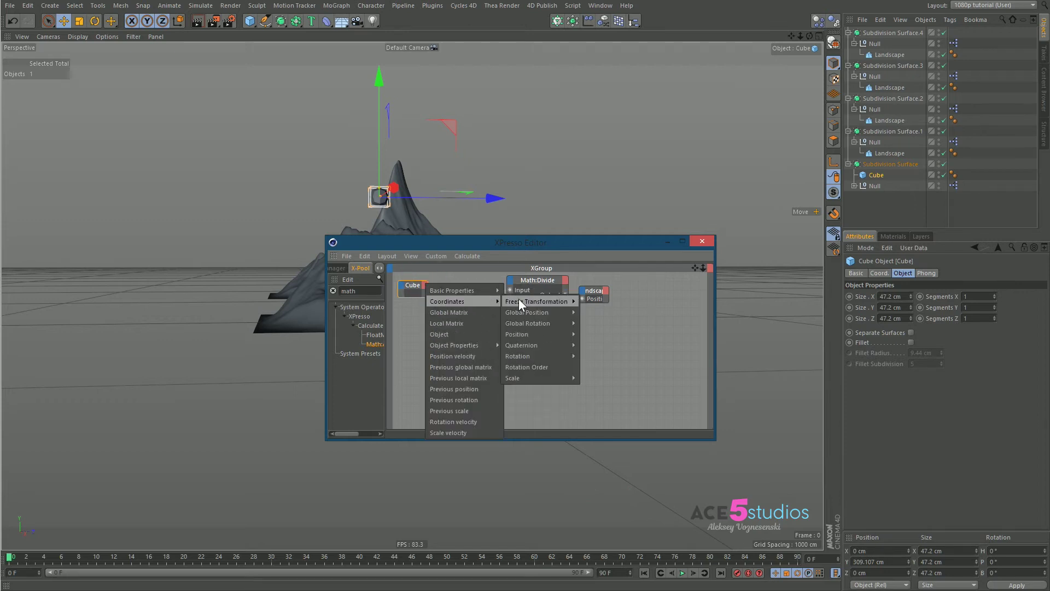
click(598, 356)
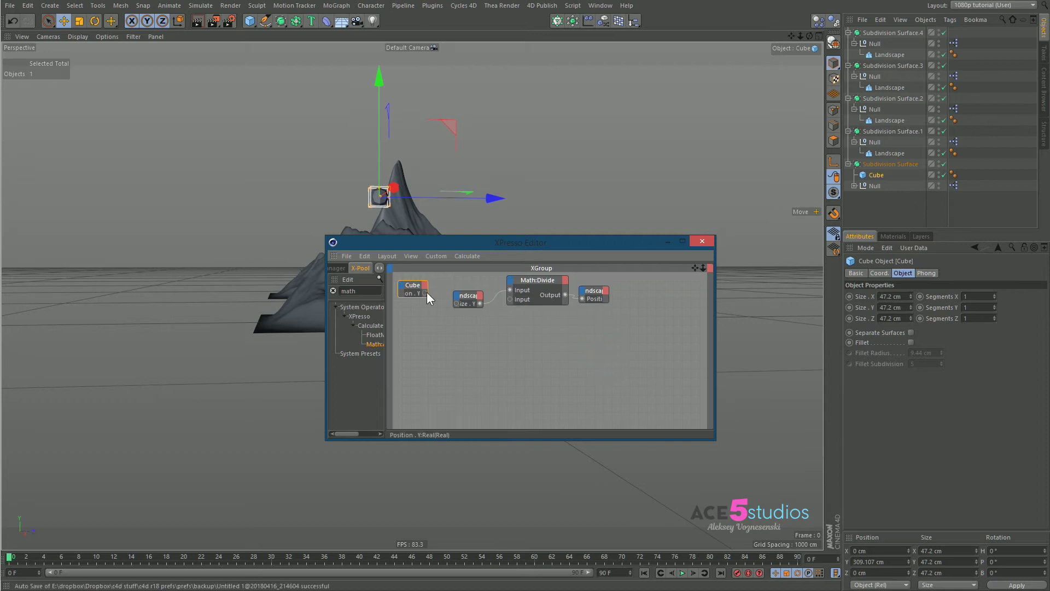
drag(425, 292, 456, 303)
Try moving the Cube vertically to test its control over the front mountain's height, and undo the move
drag(433, 243, 569, 353)
click(487, 230)
alt+drag(373, 254, 366, 185)
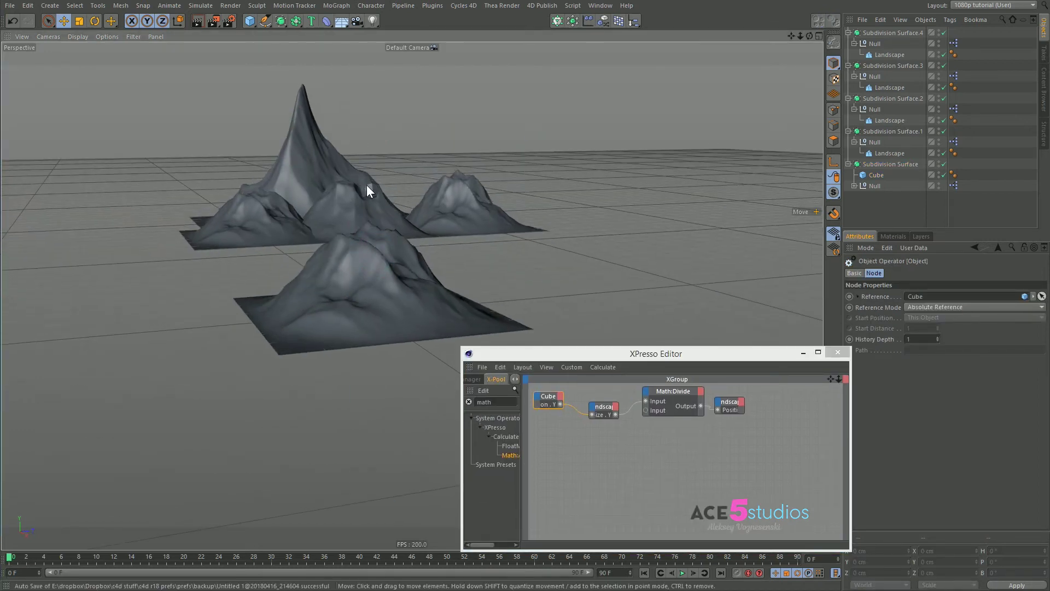
click(368, 184)
click(374, 179)
click(479, 147)
click(374, 188)
drag(379, 212, 383, 143)
key(ctrl+z)
Try shifting the front Landscape along Z on its own, and undo the move
click(877, 164)
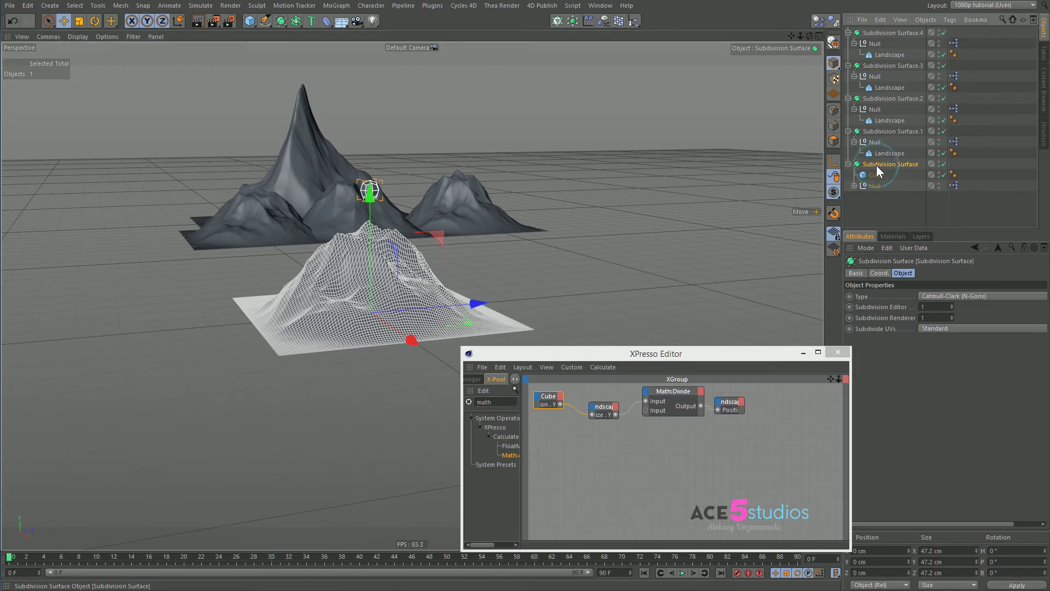
click(497, 263)
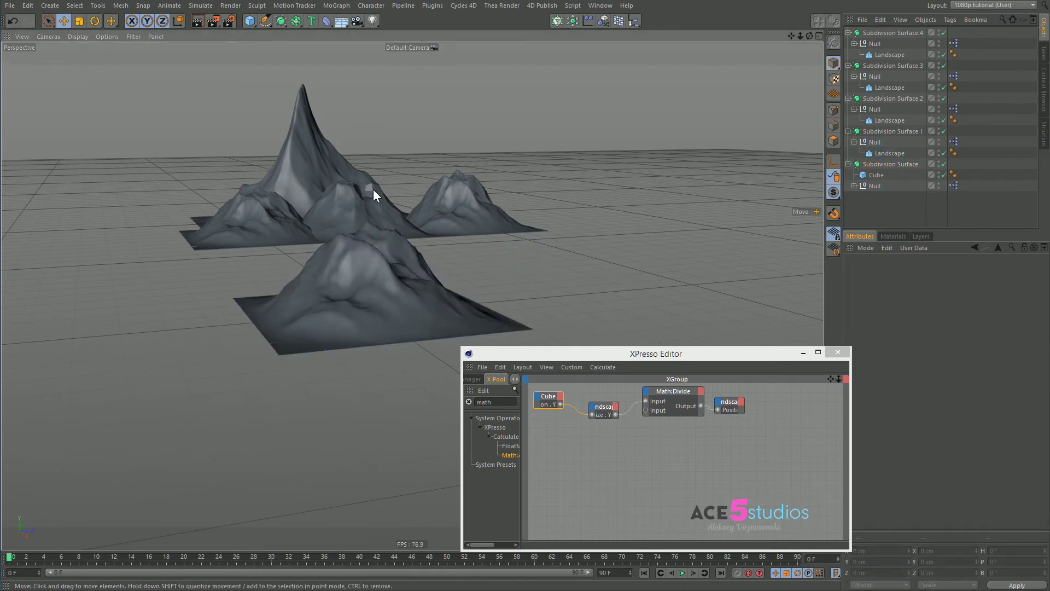
click(877, 175)
click(384, 277)
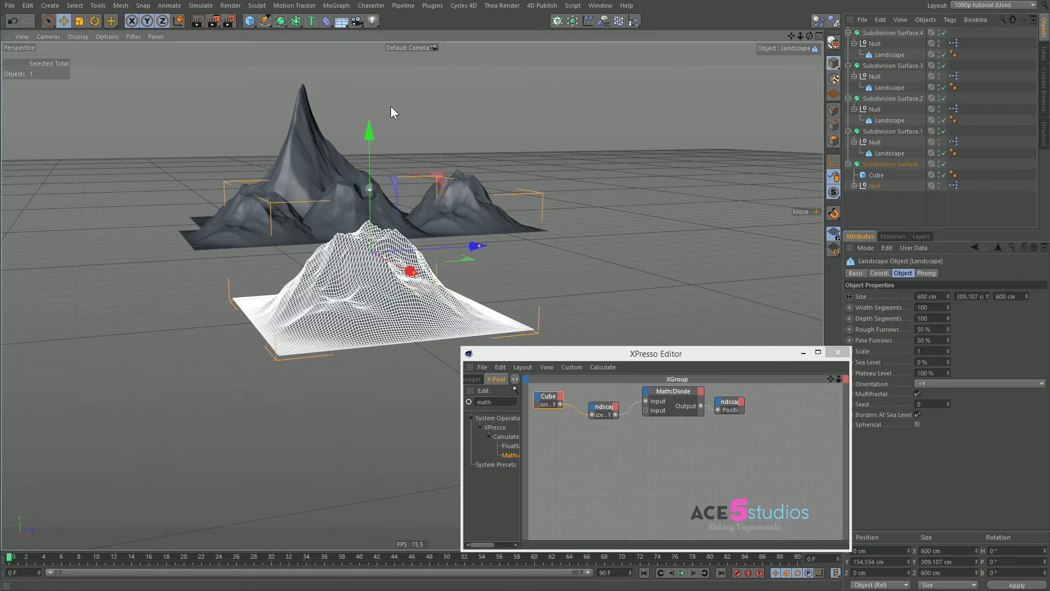
drag(468, 246, 434, 255)
key(ctrl+z)
Raise the Cube slightly to make the front mountain taller, and place the Null above the Cube in the Subdivision Surface's hierarchy
click(872, 176)
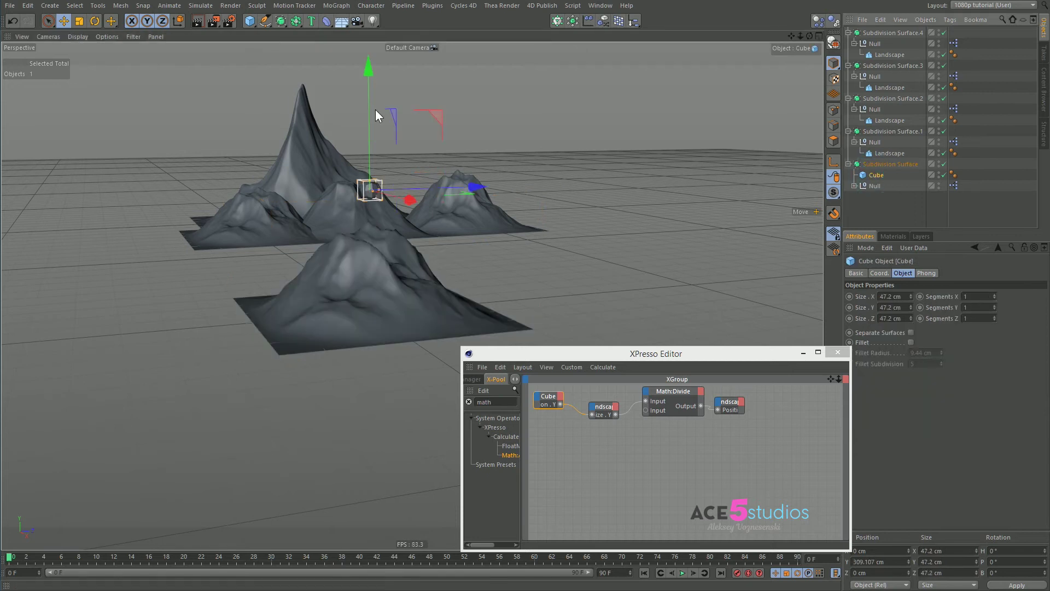
drag(367, 110, 387, 107)
click(499, 216)
click(604, 302)
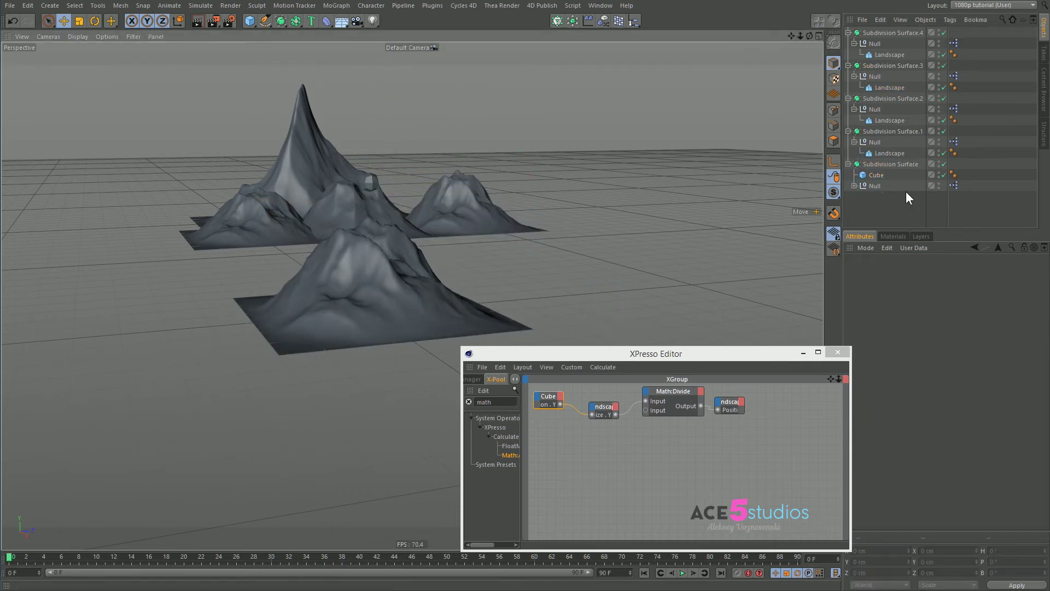
drag(873, 185, 876, 174)
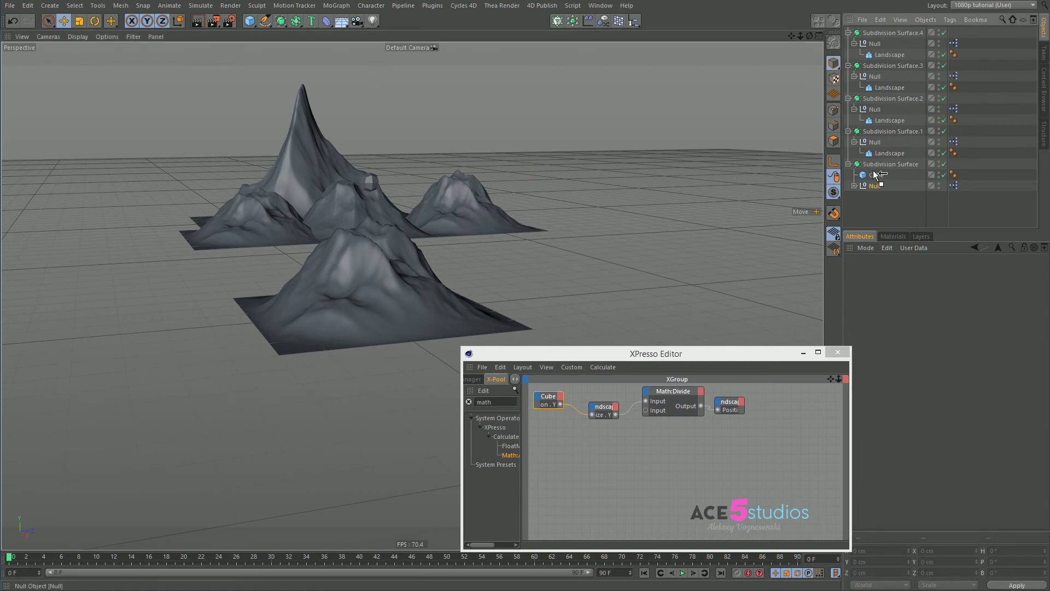
click(561, 286)
Shift the front Subdivision Surface to about -207 cm in Z and adjust the Cube's height to about 301 cm
alt+drag(377, 290, 362, 290)
click(373, 287)
mouse_move(488, 313)
mouse_down()
mouse_move(232, 317)
mouse_move(341, 334)
mouse_move(407, 330)
mouse_move(489, 307)
mouse_up()
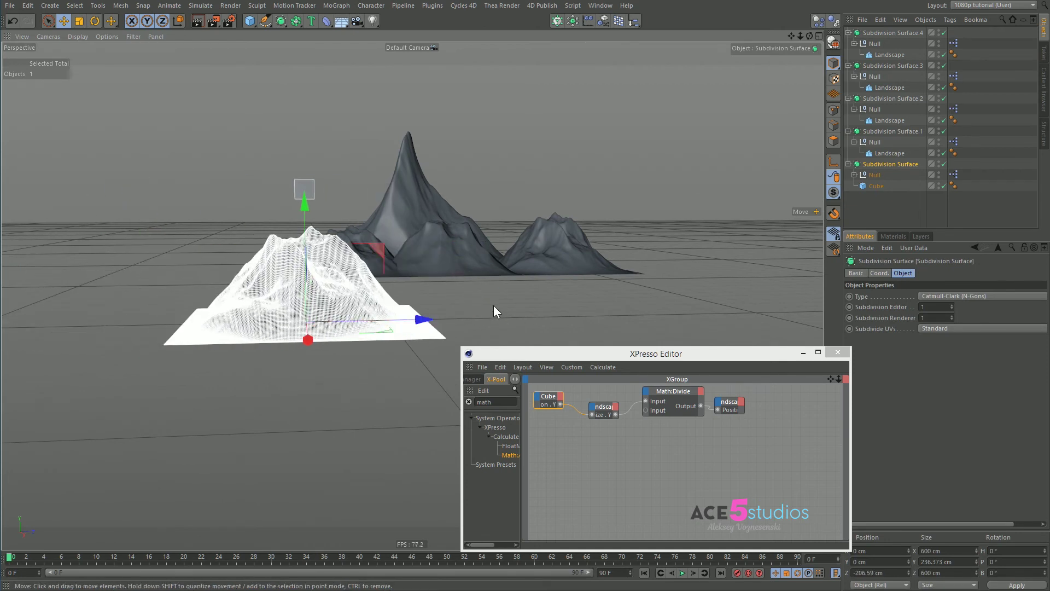
click(488, 301)
click(302, 186)
drag(265, 182, 328, 135)
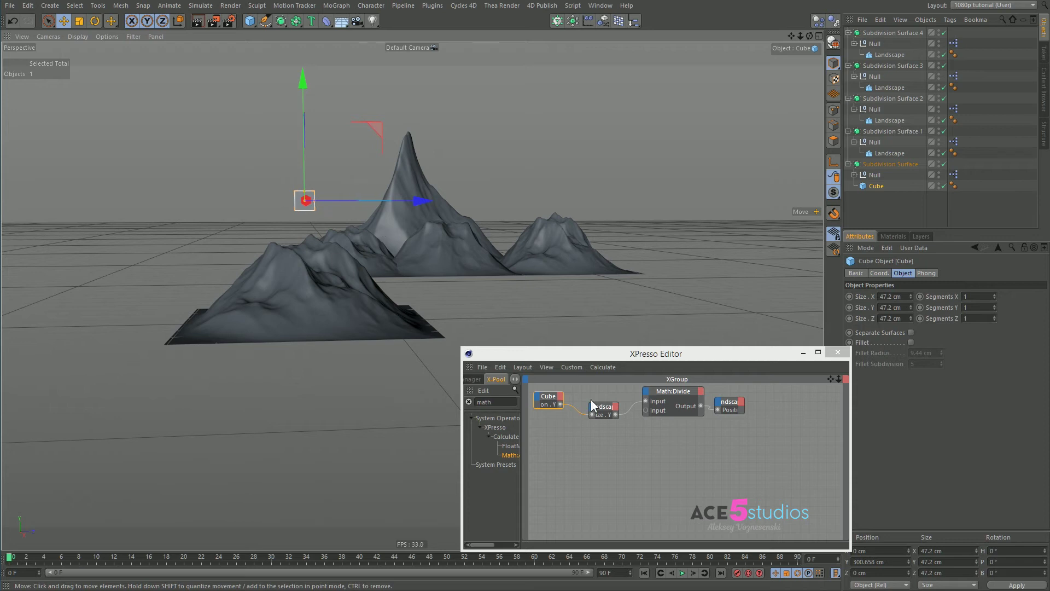
Add a Seed input port to the Landscape node that receives the Cube's height
alt+drag(249, 217, 267, 289)
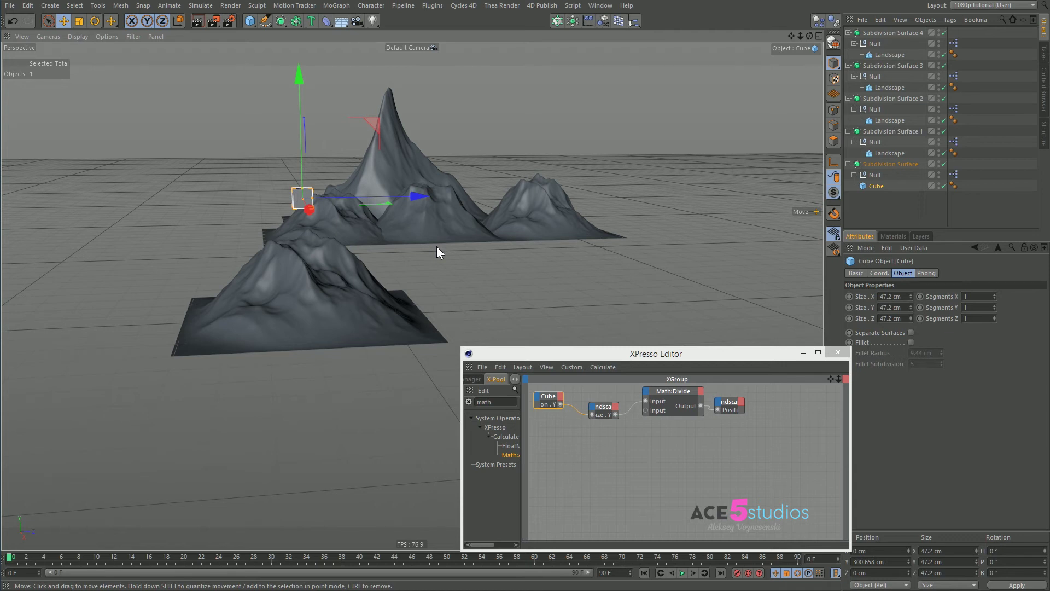
click(594, 408)
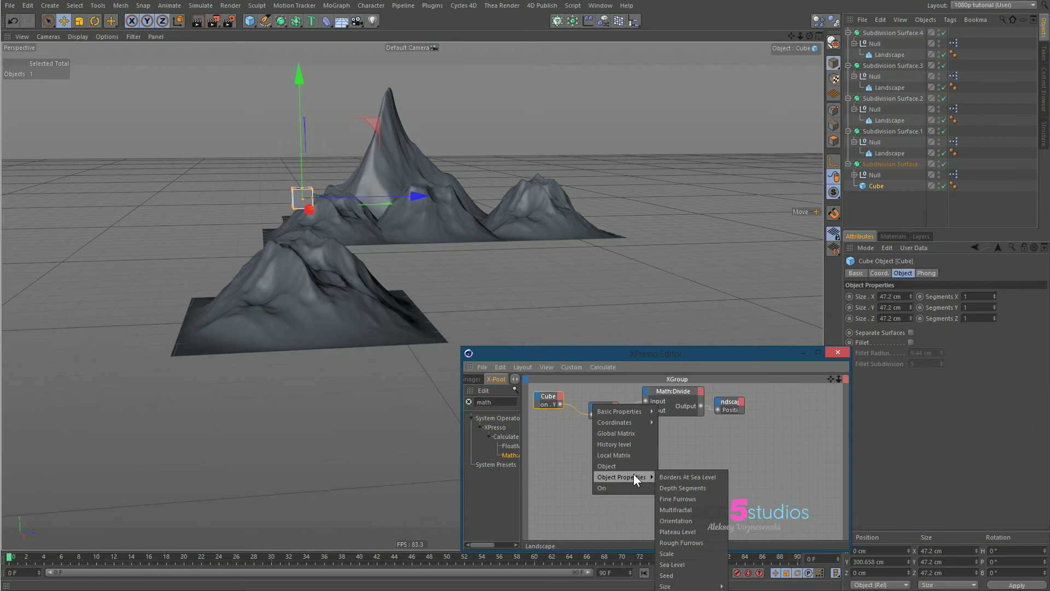
click(699, 573)
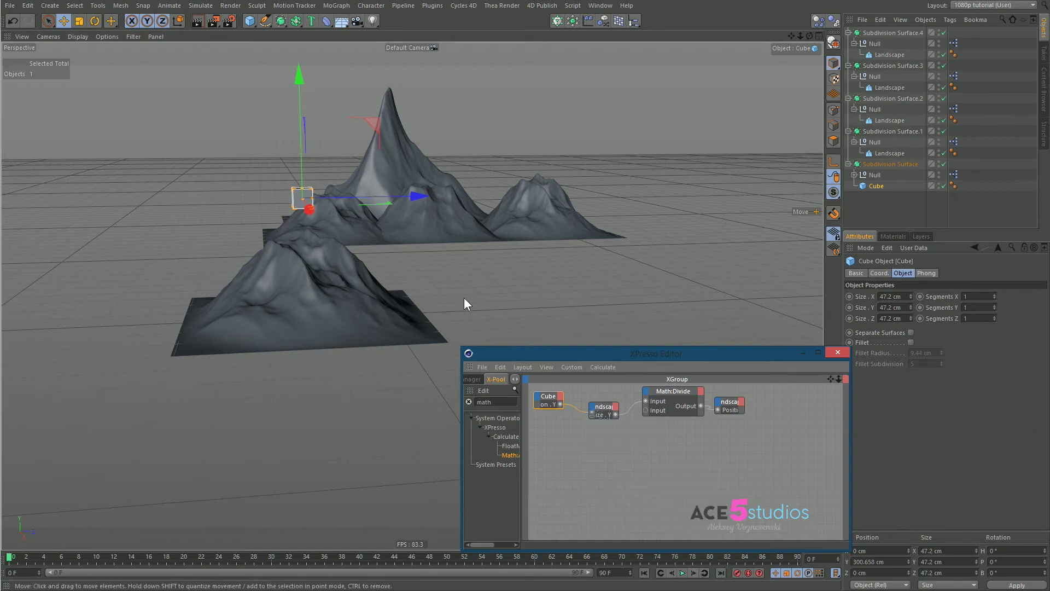
Test rotating the Cube to identify its heading axis, and reset its H rotation to 0°
click(560, 395)
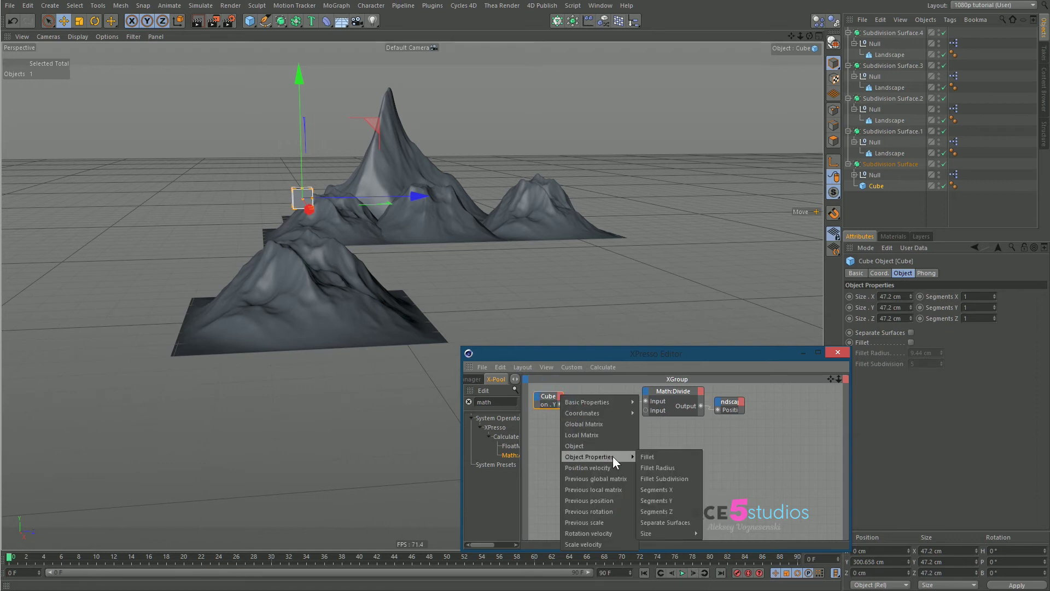
mouse_move(609, 417)
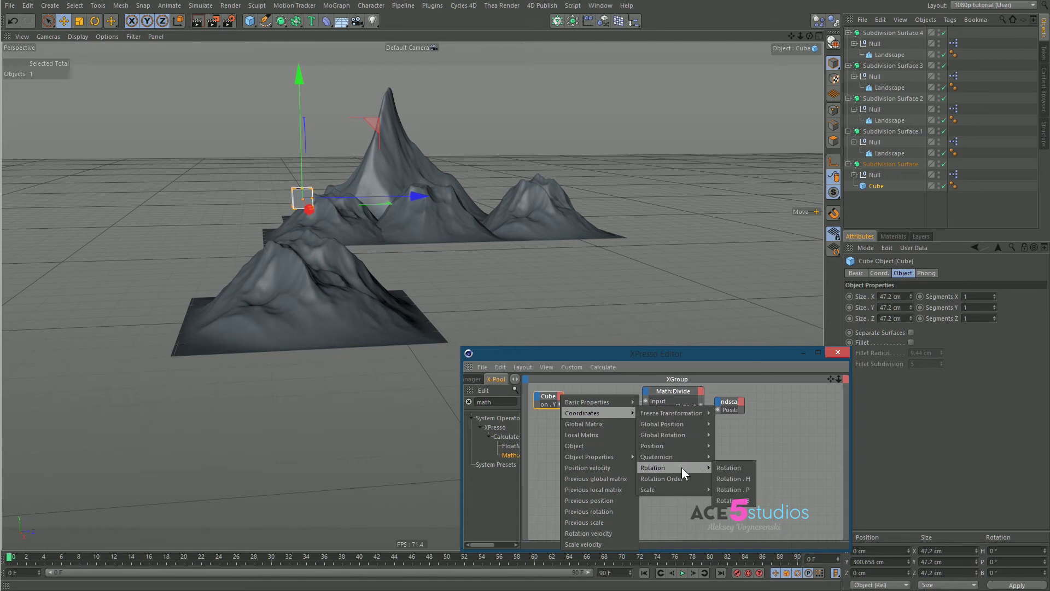
click(764, 434)
click(94, 21)
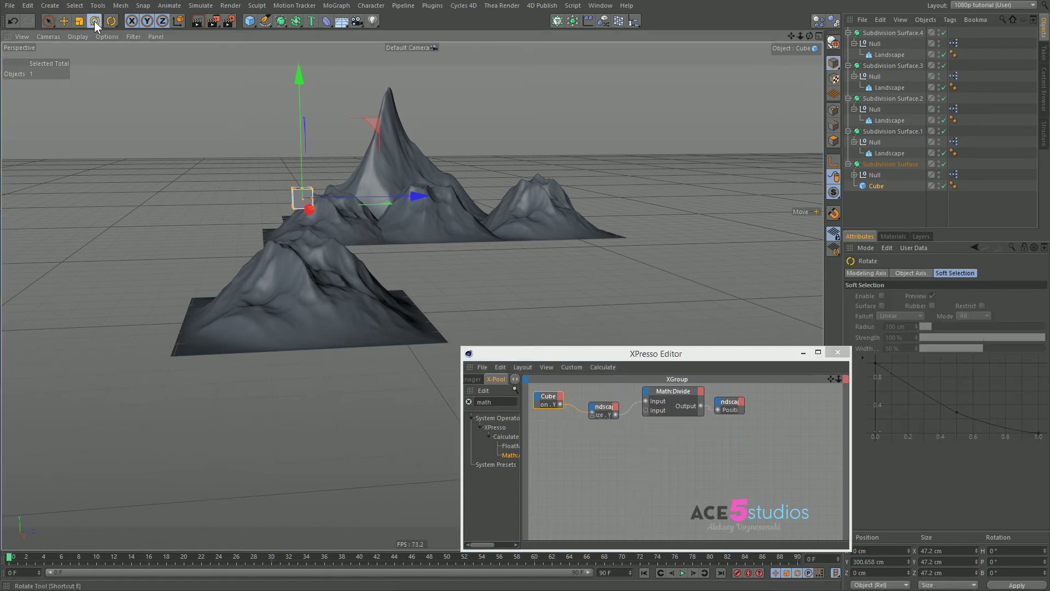
drag(331, 198, 345, 225)
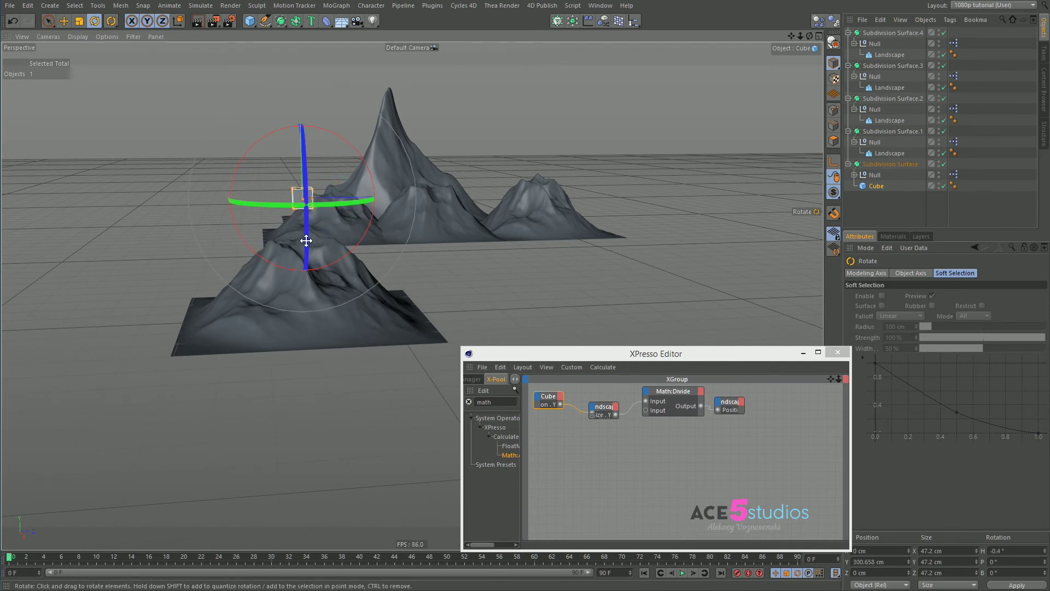
key(ctrl+z)
key(ctrl+z)
key(ctrl+y)
double_click(1004, 550)
text(0)
key(Return)
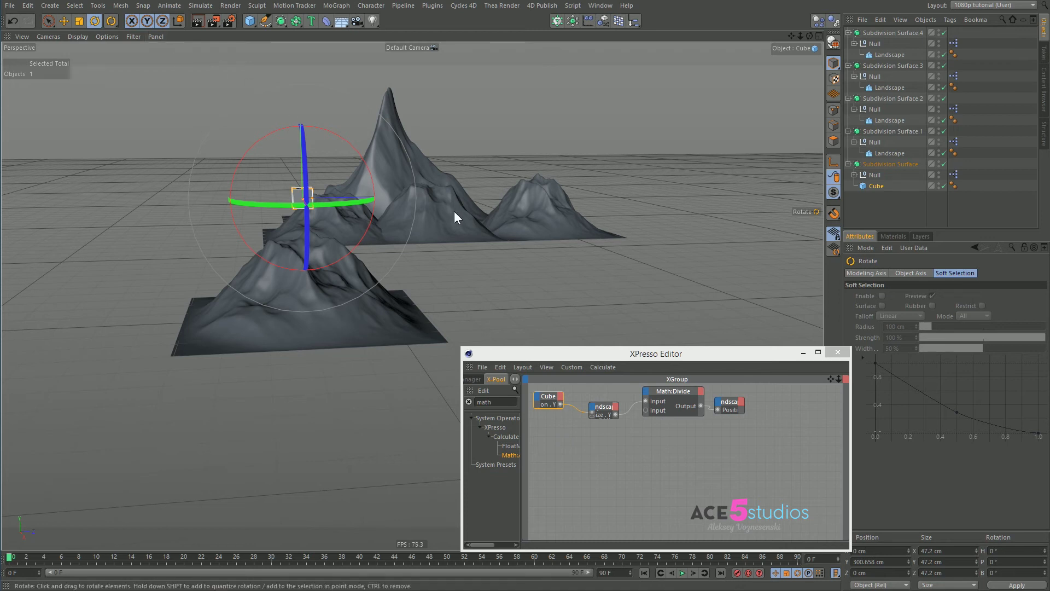
Connect a new Rotation . H output of the Cube node to the Landscape's Seed input and rotate the Cube to about 238° in H
click(561, 394)
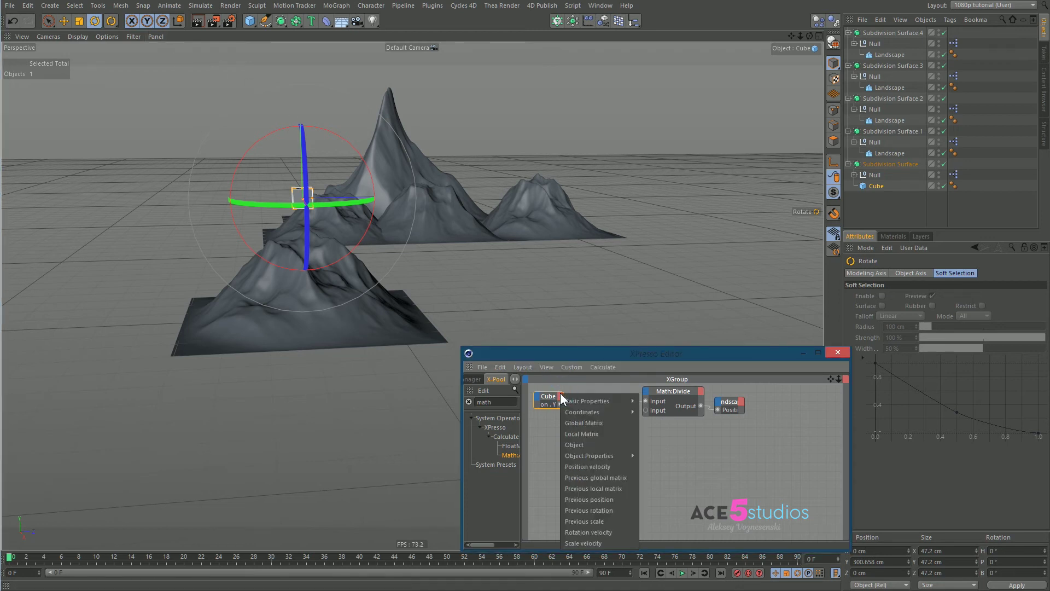
mouse_move(594, 411)
mouse_move(691, 466)
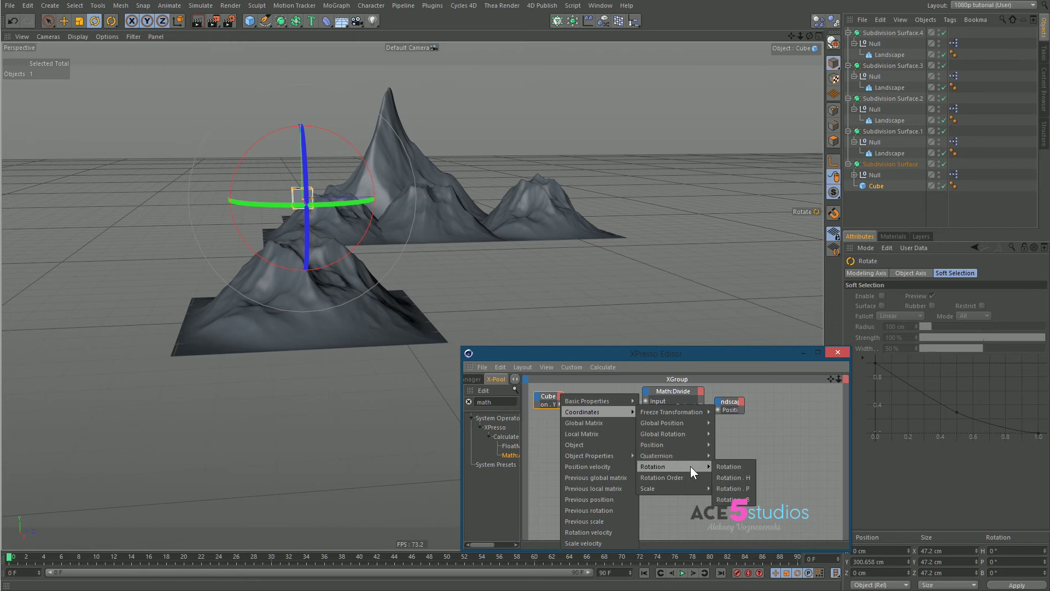
click(747, 477)
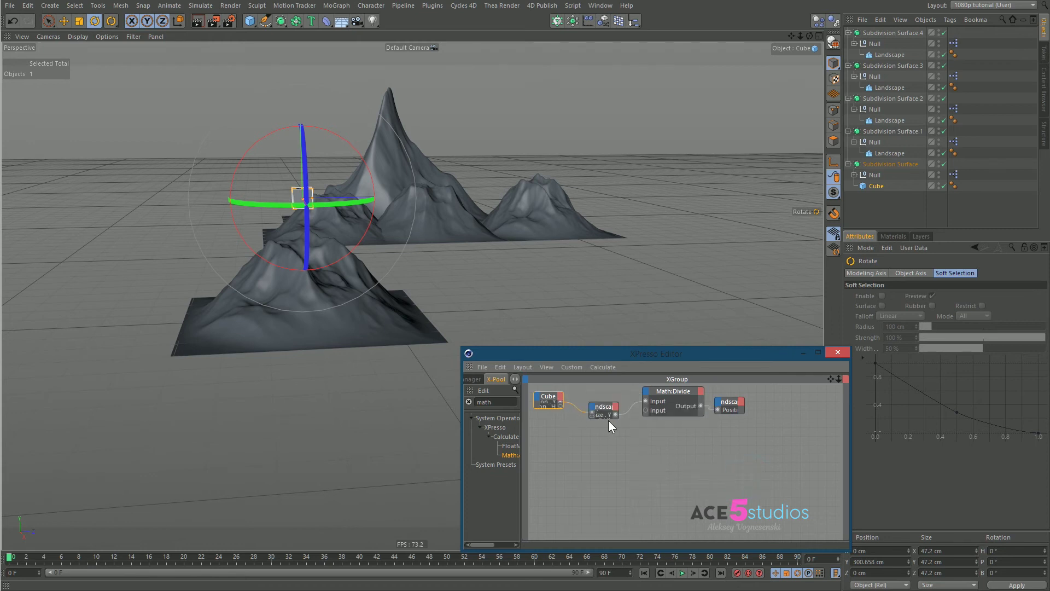
drag(617, 418, 642, 440)
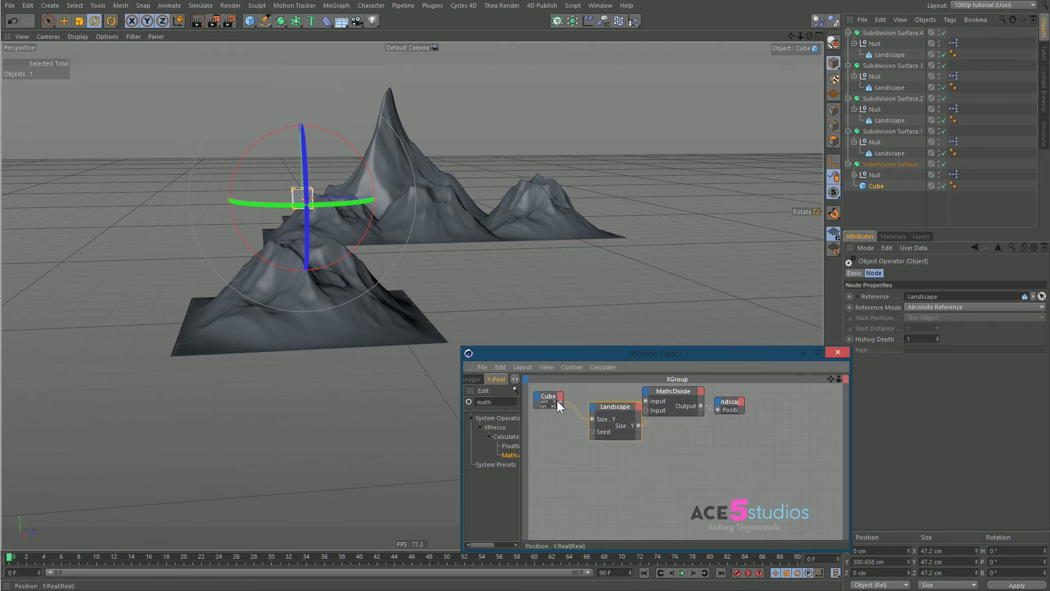
drag(558, 404, 591, 432)
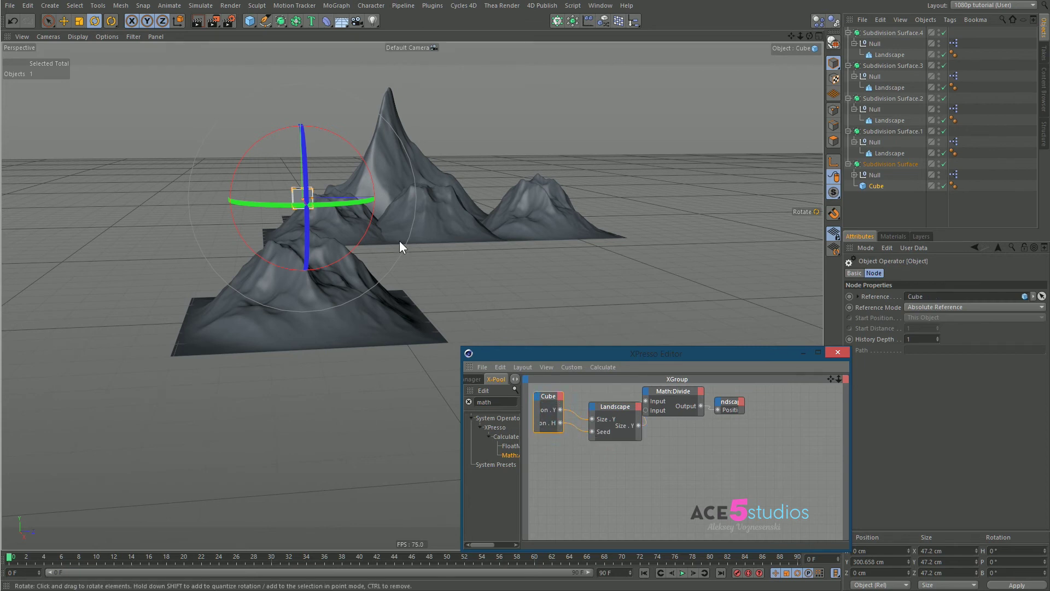
drag(373, 202, 116, 206)
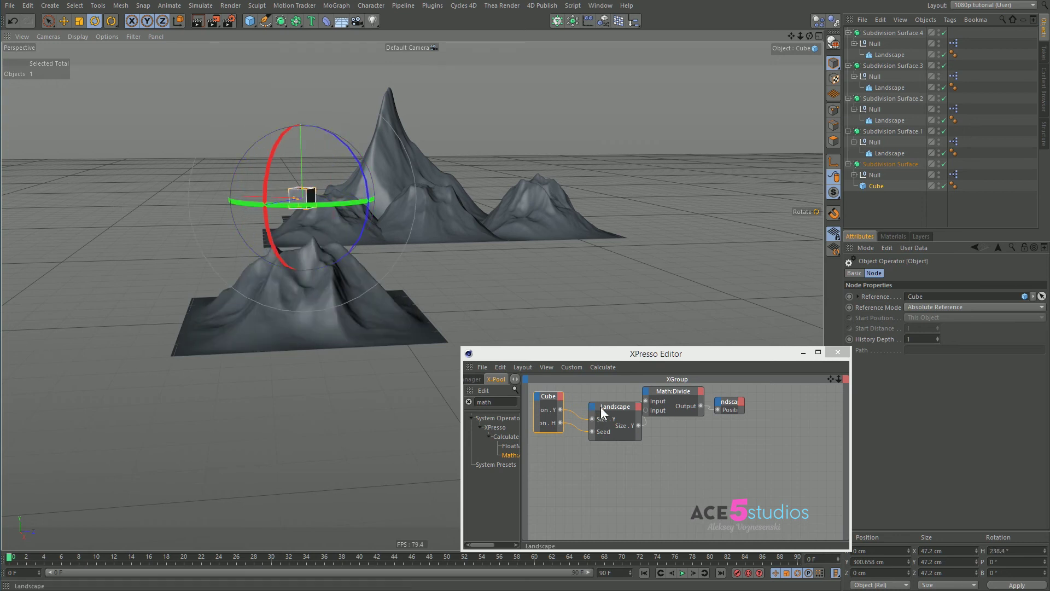
Spread the Landscape, Math:Divide and final position nodes away from the Cube node to make room between them
drag(731, 405, 798, 411)
drag(673, 394, 751, 397)
drag(636, 406, 703, 404)
Add a Range Mapper node and wire it between the Cube's Rotation . H output and the Landscape's Seed input
double_click(506, 402)
text(range mapper)
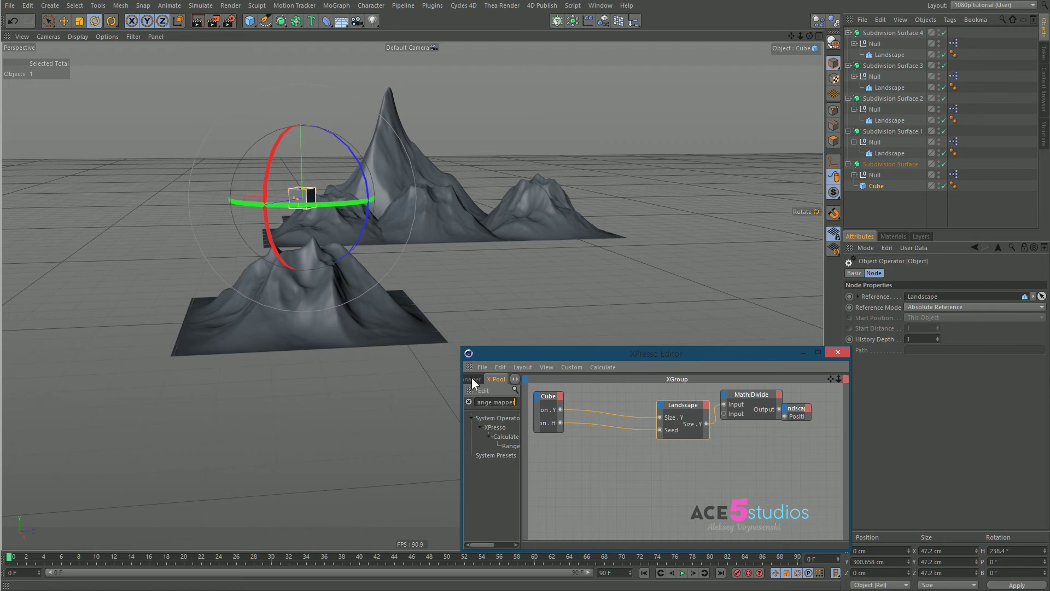
drag(514, 448, 621, 452)
click(549, 396)
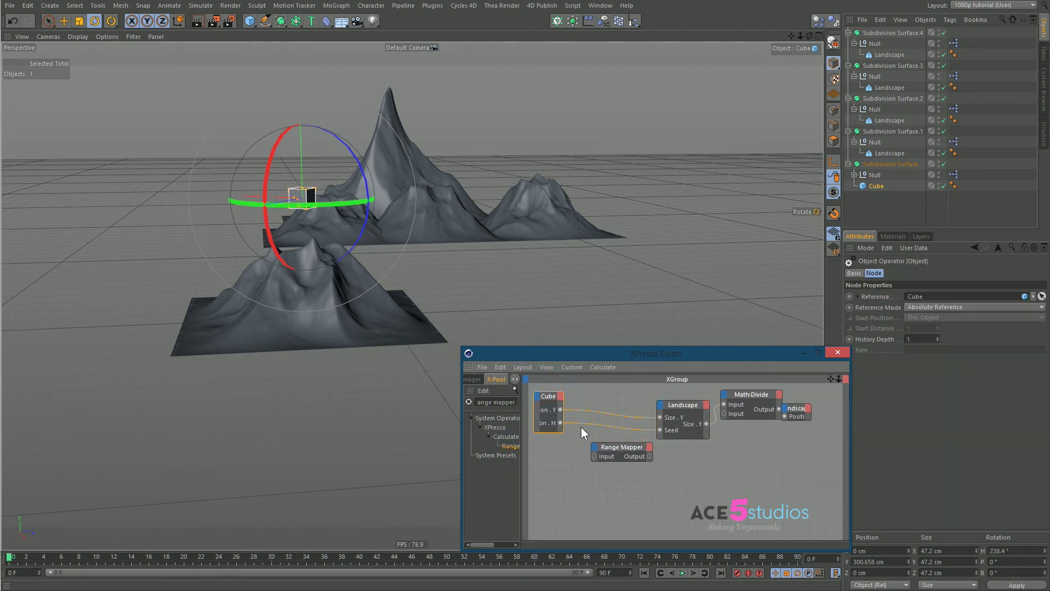
click(563, 427)
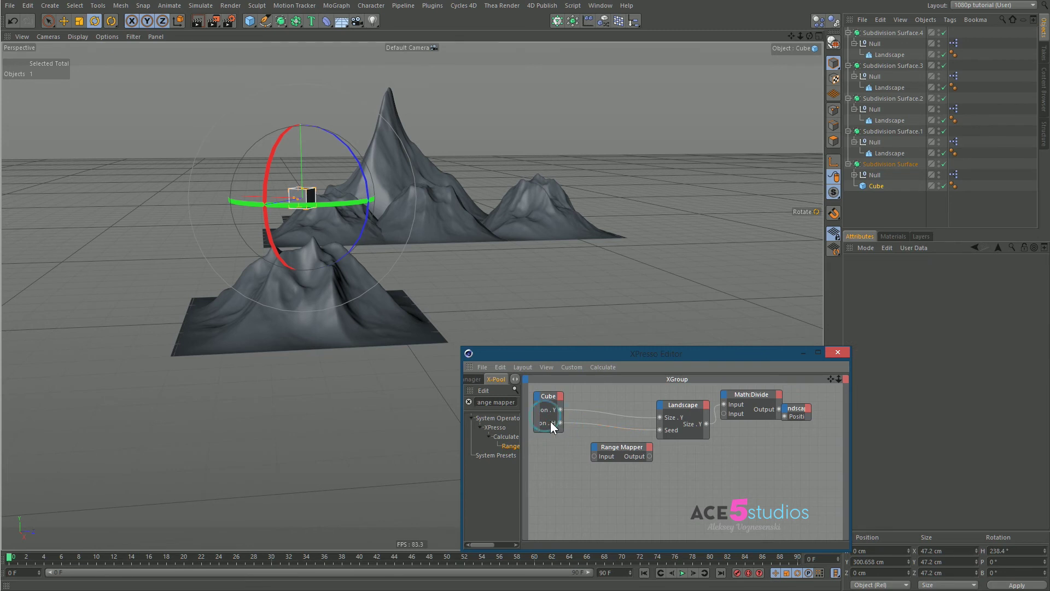
drag(623, 445, 604, 444)
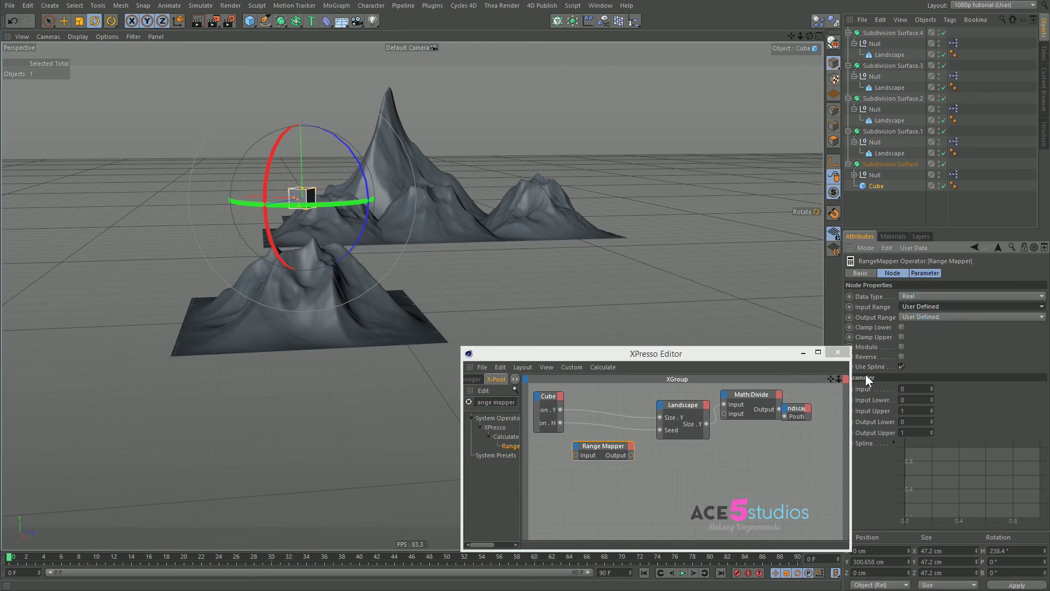
drag(560, 424, 603, 443)
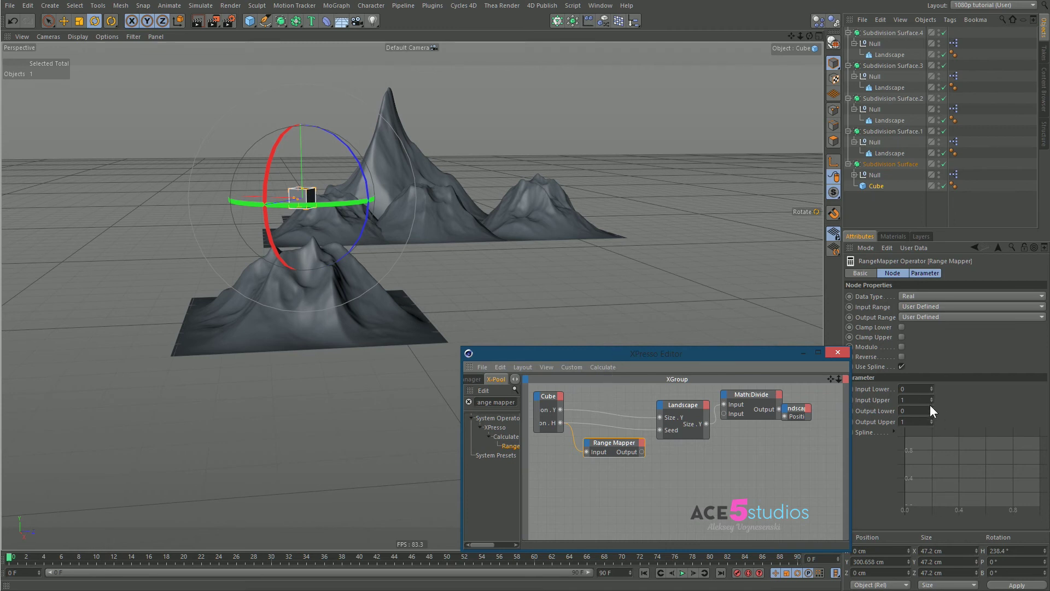
drag(641, 451, 620, 440)
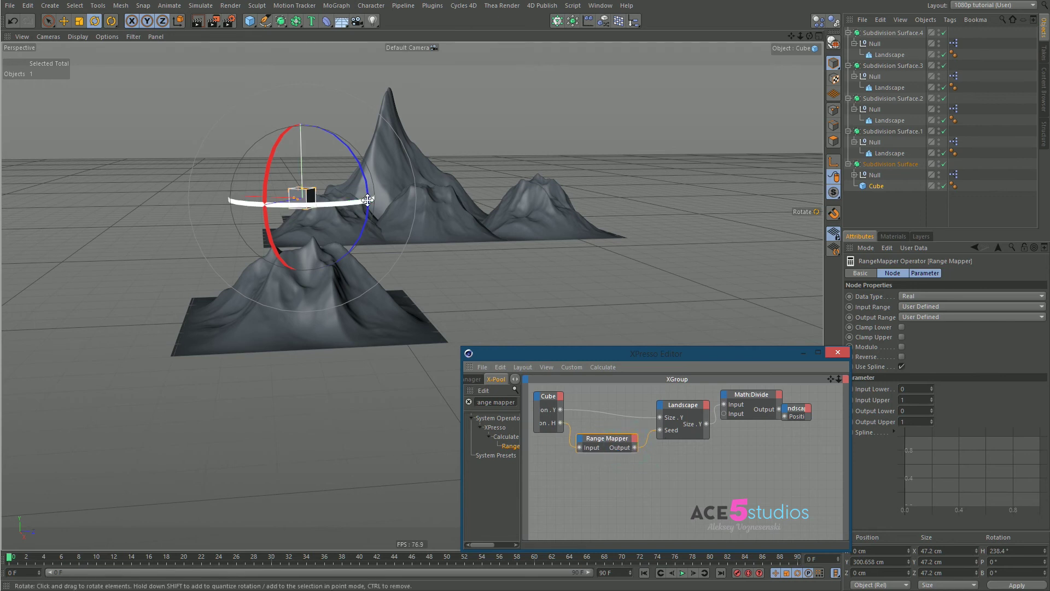
Set the Range Mapper's Output Upper to 4 and test the seed by rotating the Cube to about 296° in H
drag(371, 202, 333, 225)
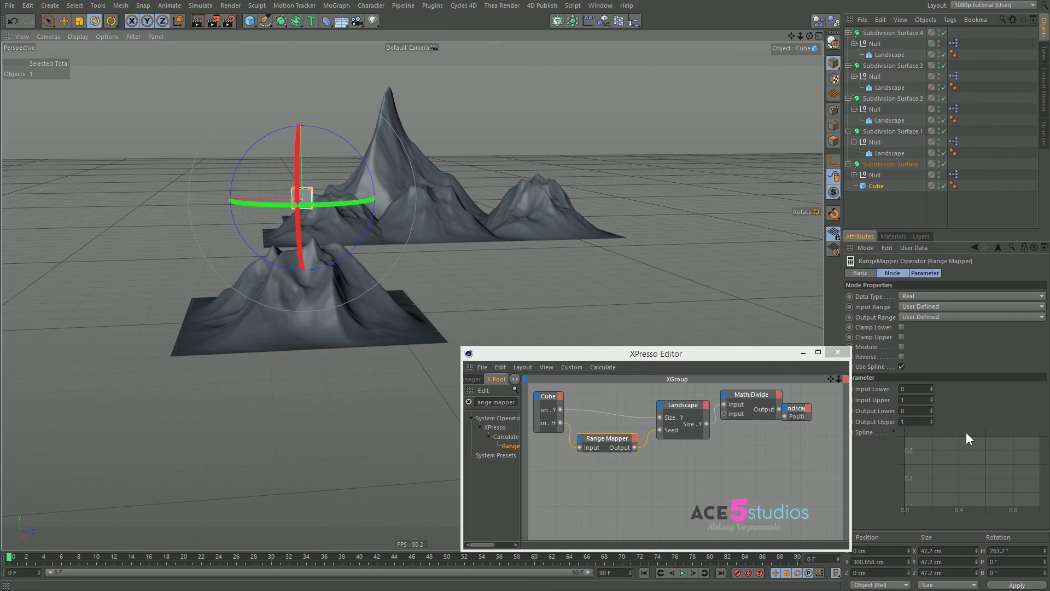
click(920, 421)
key(Return)
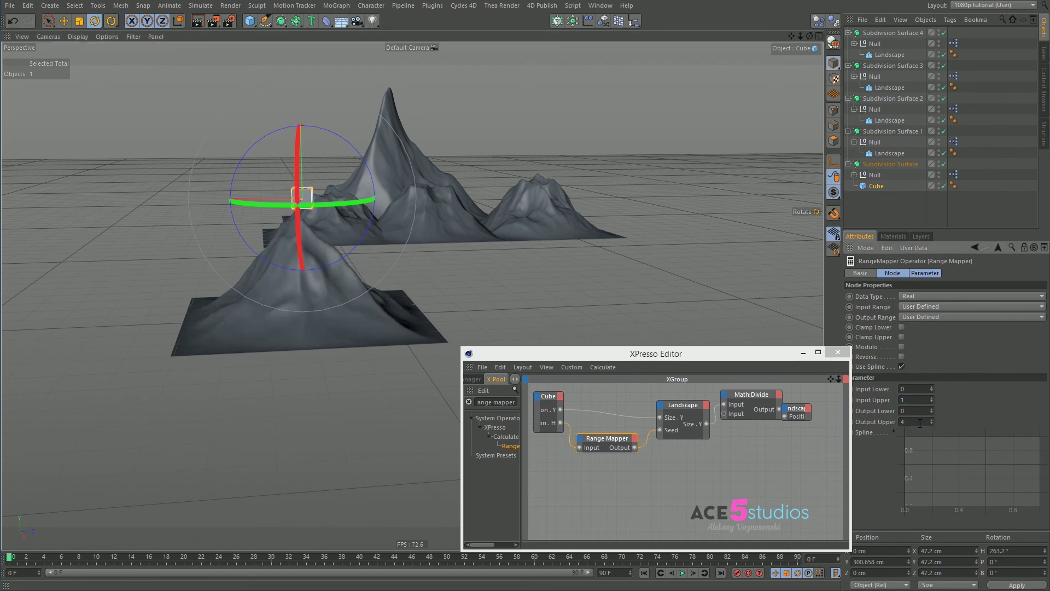
drag(319, 203, 361, 204)
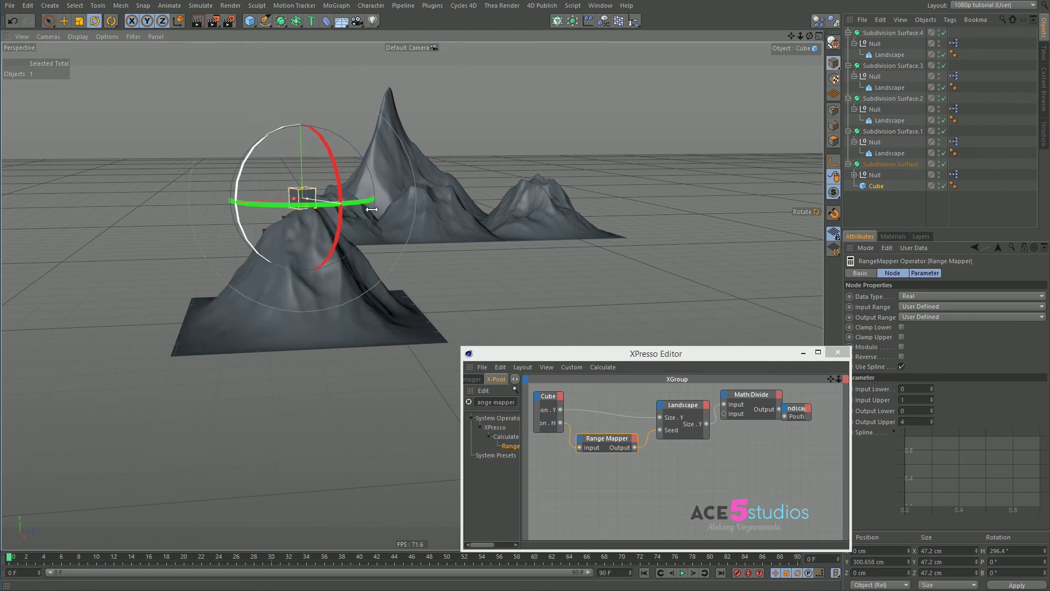
Set the Range Mapper's Output Upper to 10 and rotate the Cube to about 297° in H
double_click(917, 423)
text(10)
key(Return)
drag(328, 206, 350, 224)
Duplicate the front mountain's Subdivision Surface and place the copy at about 197 cm in Z
click(400, 285)
alt+drag(383, 295, 517, 326)
click(366, 322)
key(e)
Raise the duplicated mountain's Cube to about 516 cm and rotate it to about 290° in H
click(456, 207)
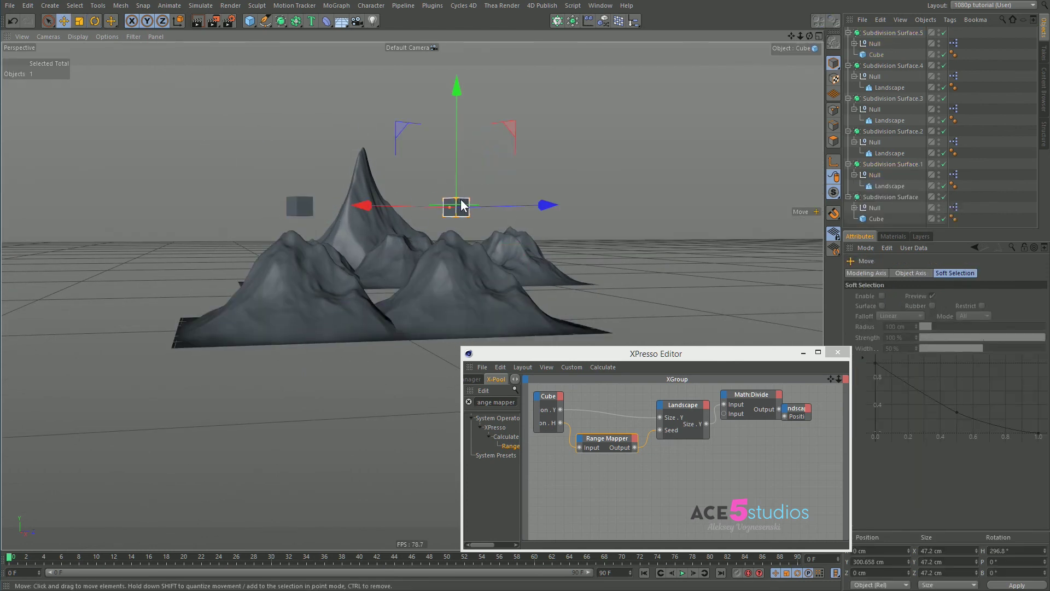
key(r)
key(e)
drag(457, 138, 472, 84)
key(r)
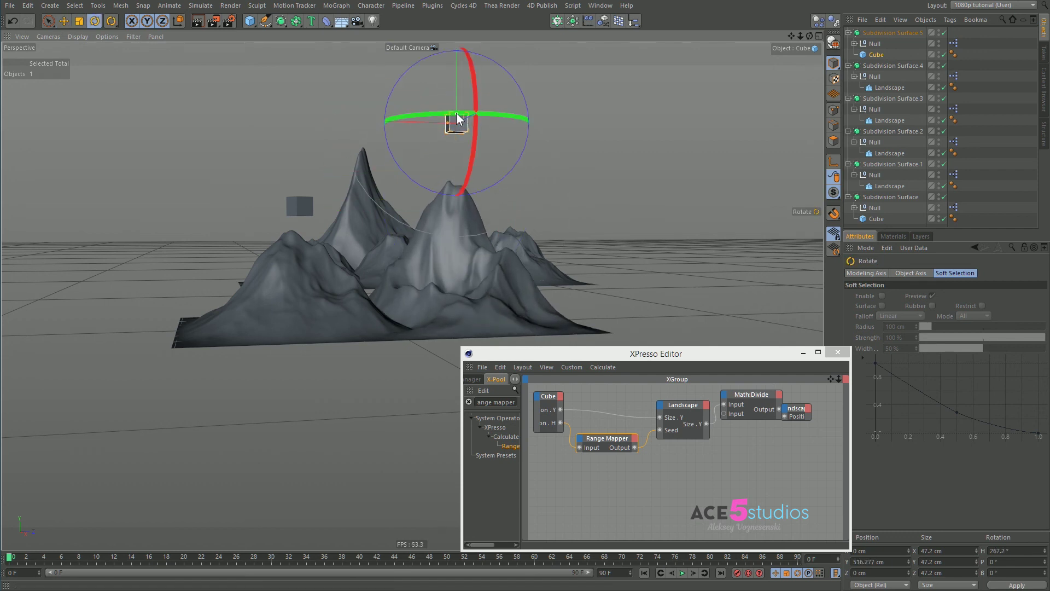
drag(430, 114, 465, 112)
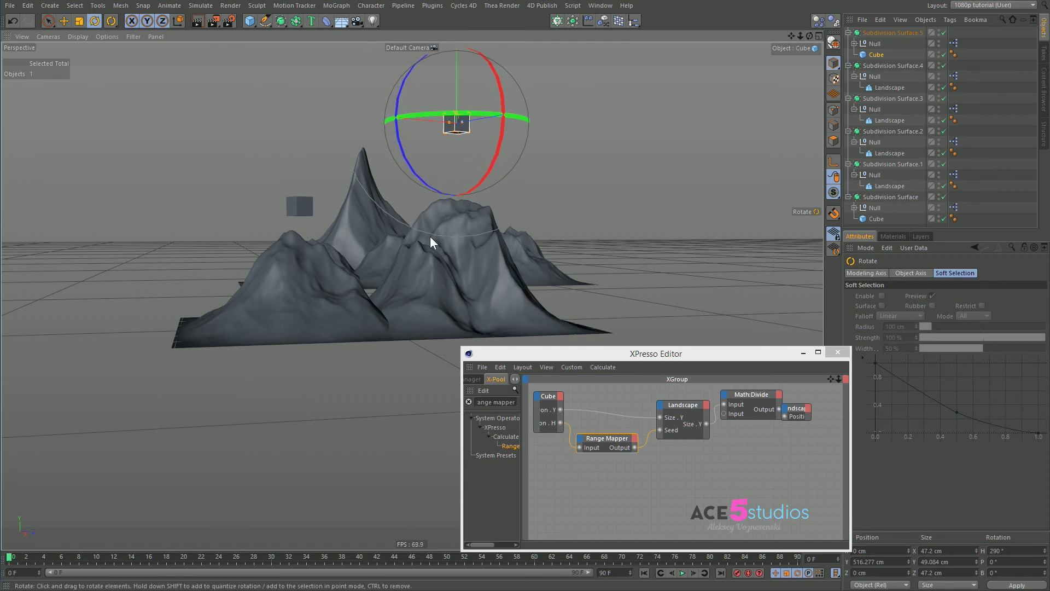
click(636, 138)
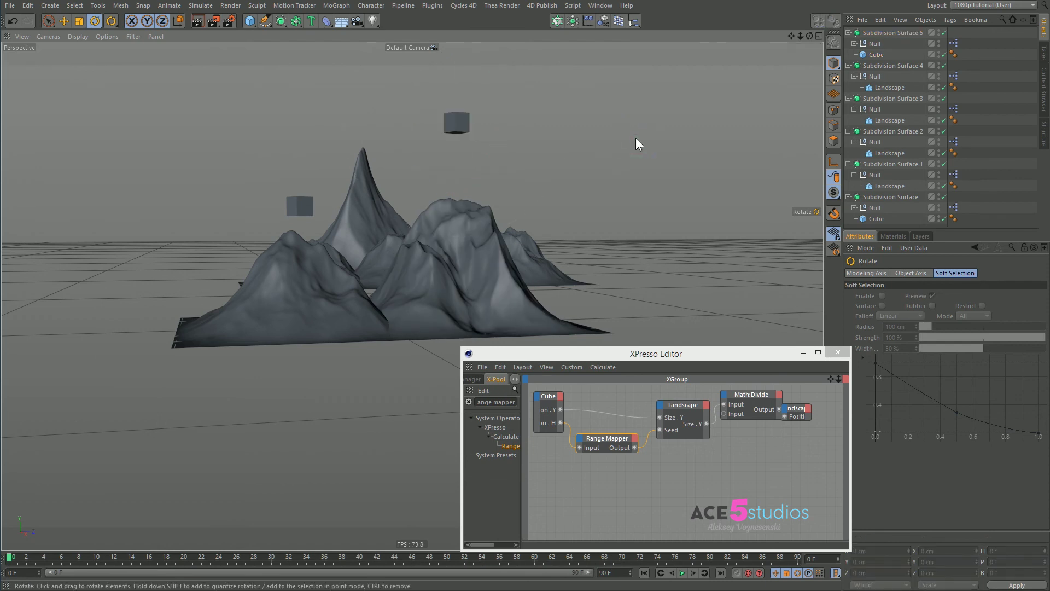
Set the original mountain's Range Mapper Output Upper to 5
click(604, 437)
click(925, 422)
text(10)
key(BackSpace)
key(BackSpace)
text(5)
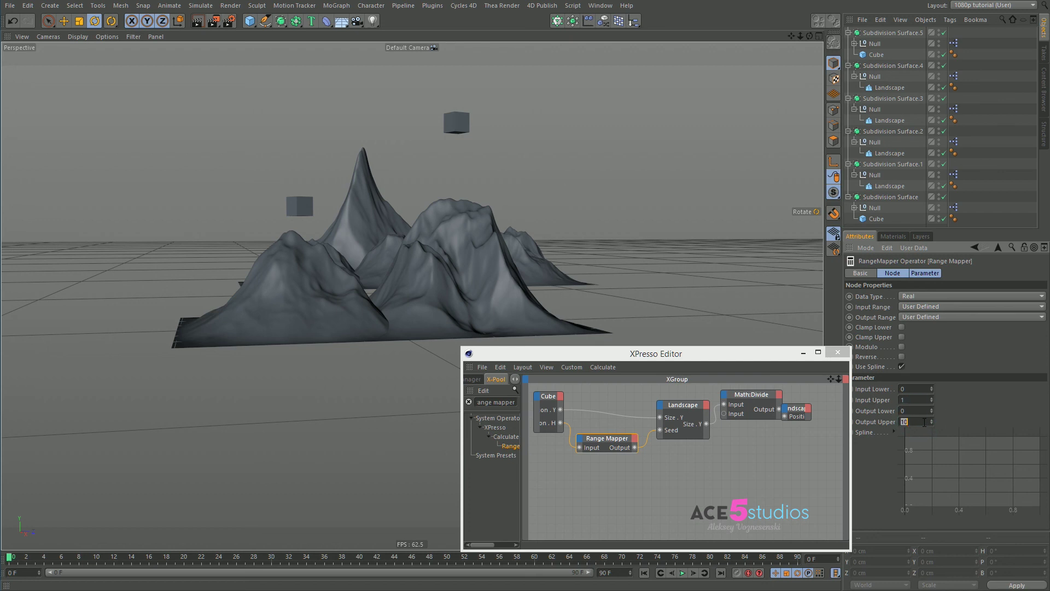
key(Return)
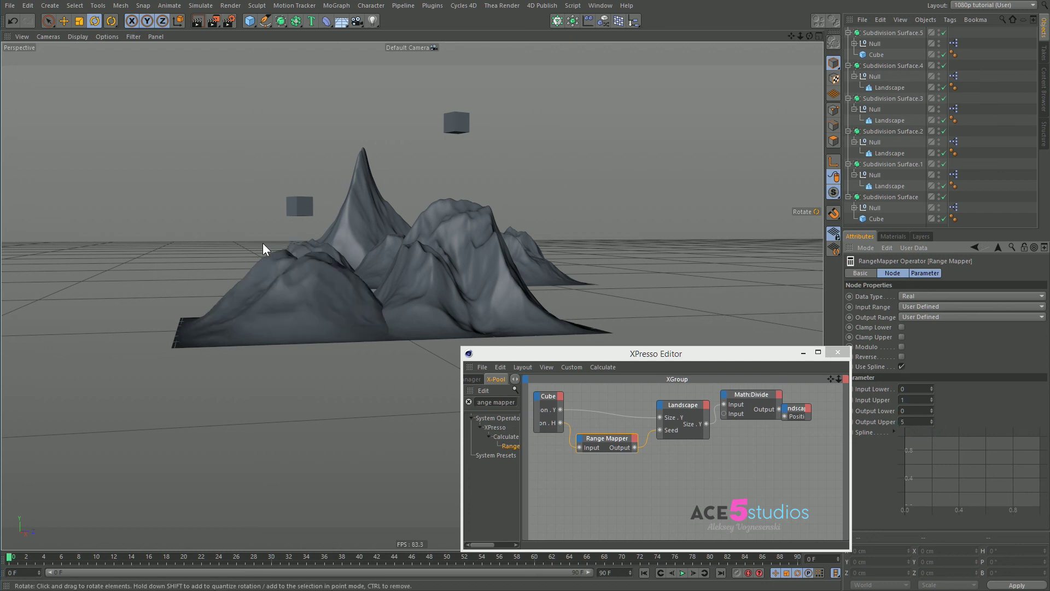
Delete the duplicated mountain's Subdivision Surface with its Null and Cube
click(316, 325)
click(598, 145)
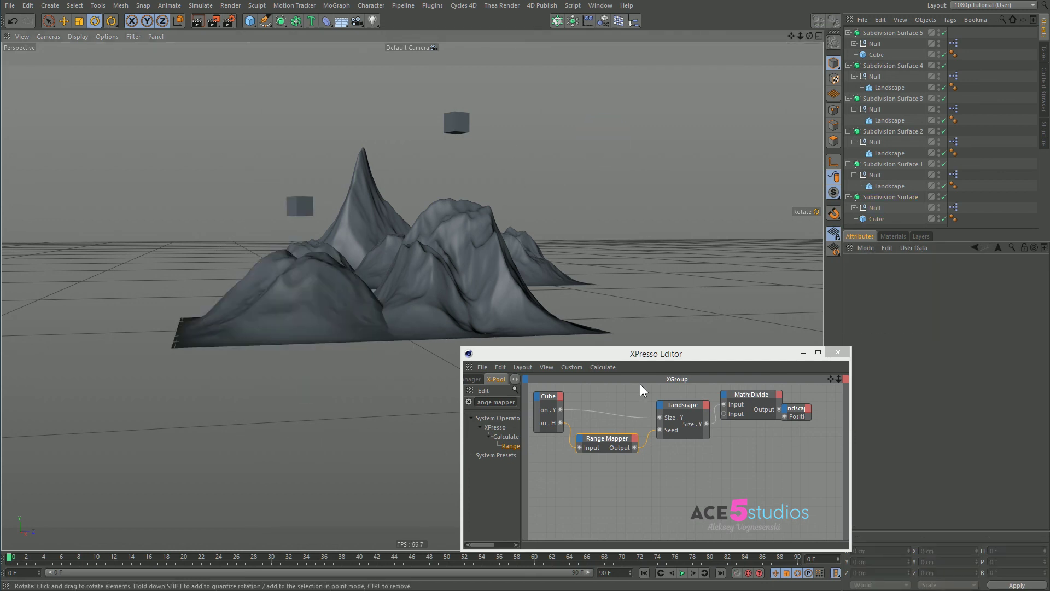
click(428, 293)
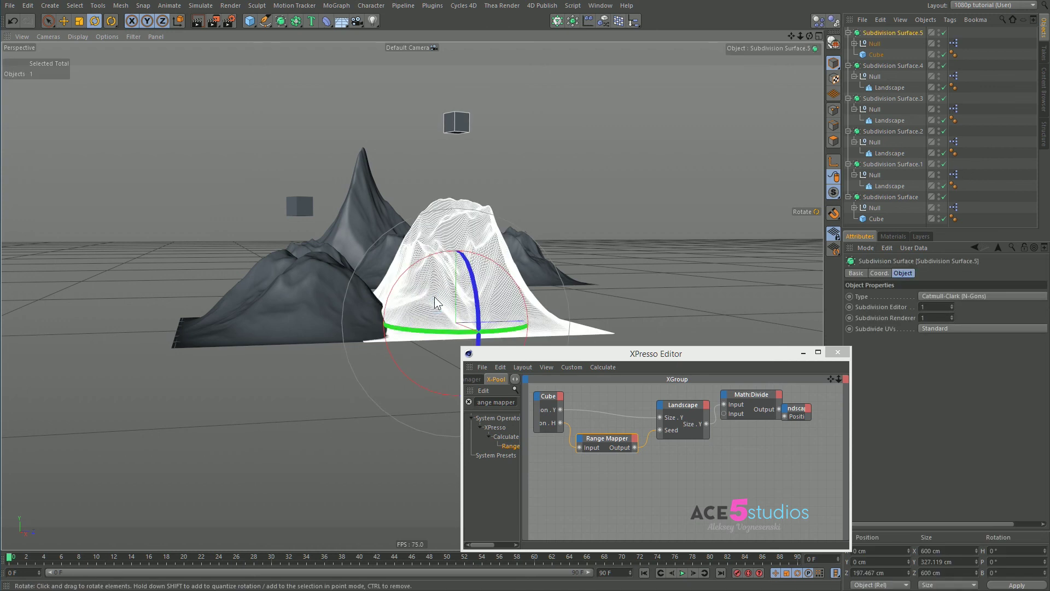
key(Delete)
Duplicate the original front mountain rig three times, spacing the copies in a row along the Z axis
click(305, 290)
key(e)
ctrl+drag(400, 321, 778, 300)
click(601, 112)
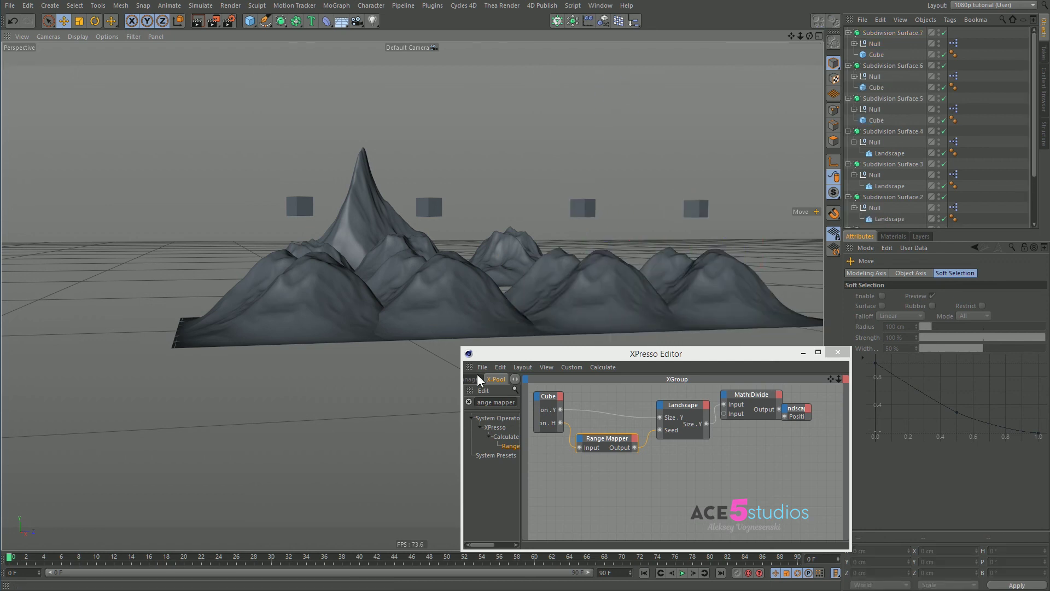
Raise the first copy's Cube and rotate it in heading to give that mountain a taller, different shape
click(429, 206)
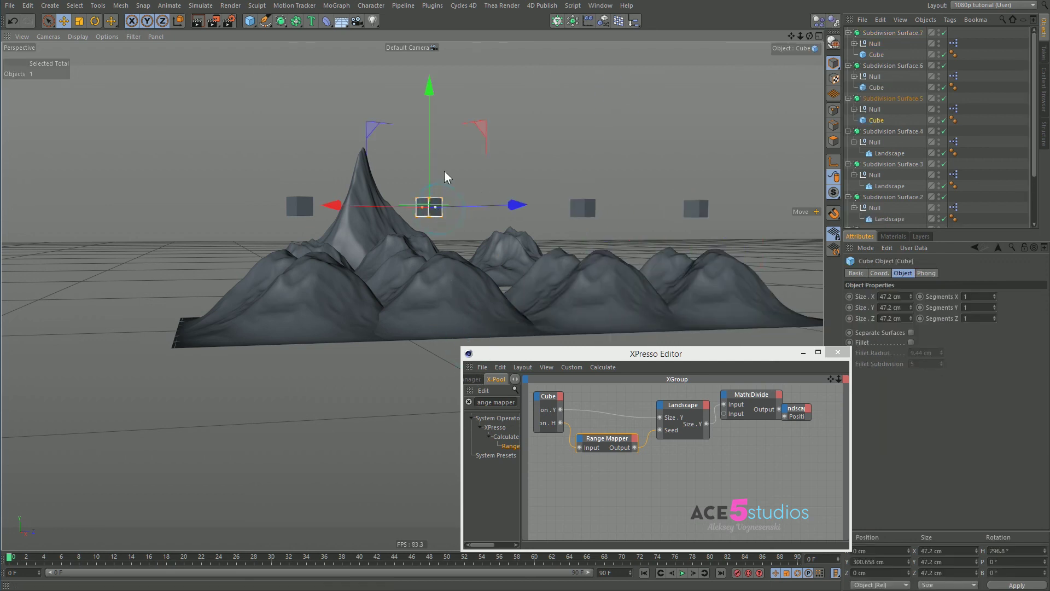
drag(427, 134, 433, 99)
key(r)
drag(450, 174, 405, 168)
Rotate the second copy's Cube in heading and lower it slightly to vary that mountain's shape and height
click(587, 207)
drag(590, 206, 560, 203)
key(e)
mouse_move(590, 149)
mouse_down()
mouse_move(583, 106)
mouse_move(578, 212)
mouse_move(584, 160)
mouse_up()
Examine the second copy's Landscape object and the finished mountain row from several angles
click(584, 318)
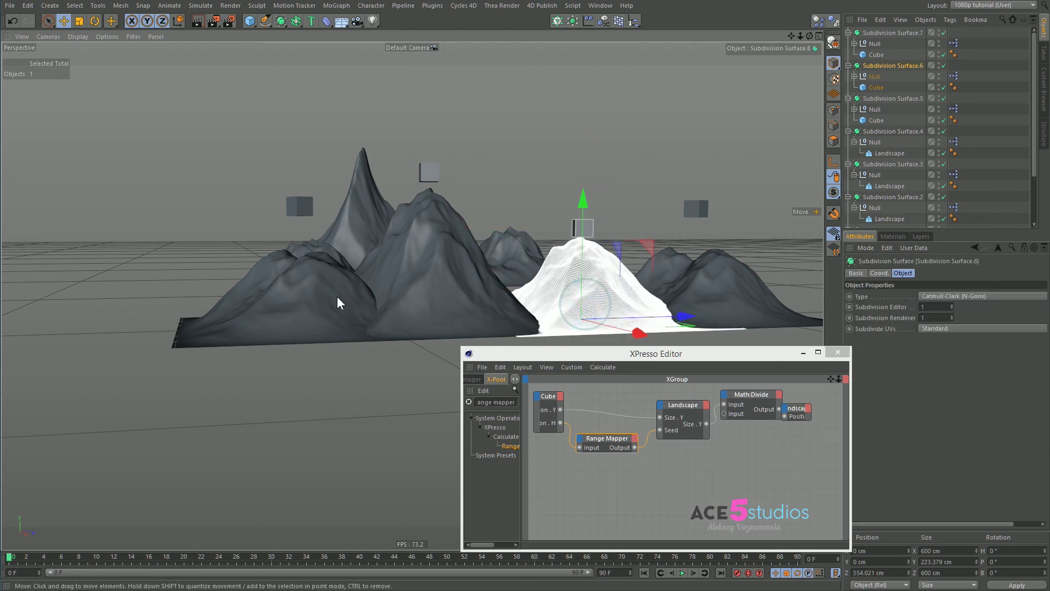
click(523, 278)
click(585, 310)
click(580, 310)
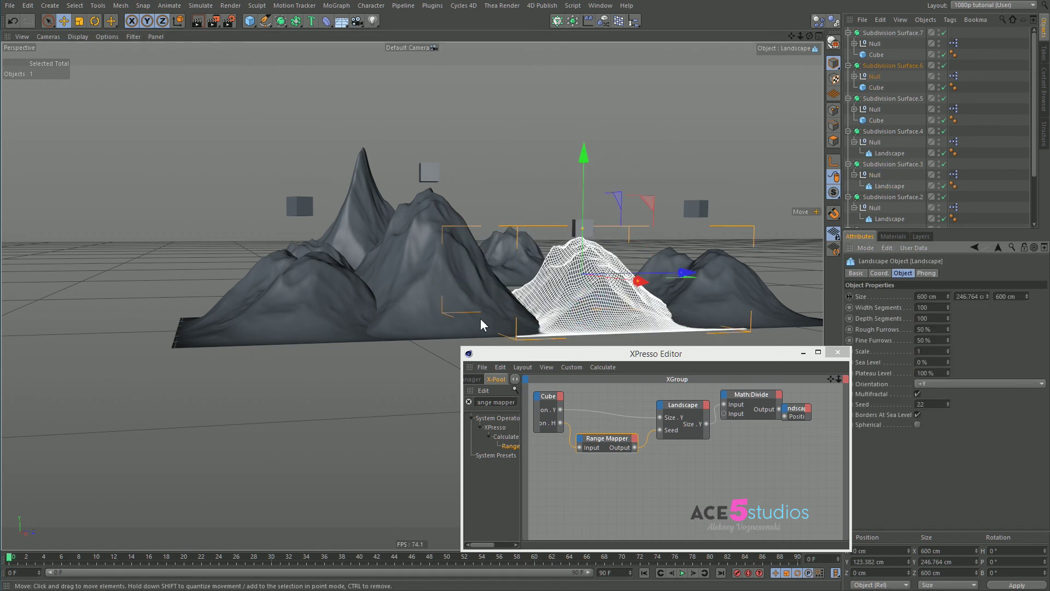
alt+drag(680, 322, 660, 260)
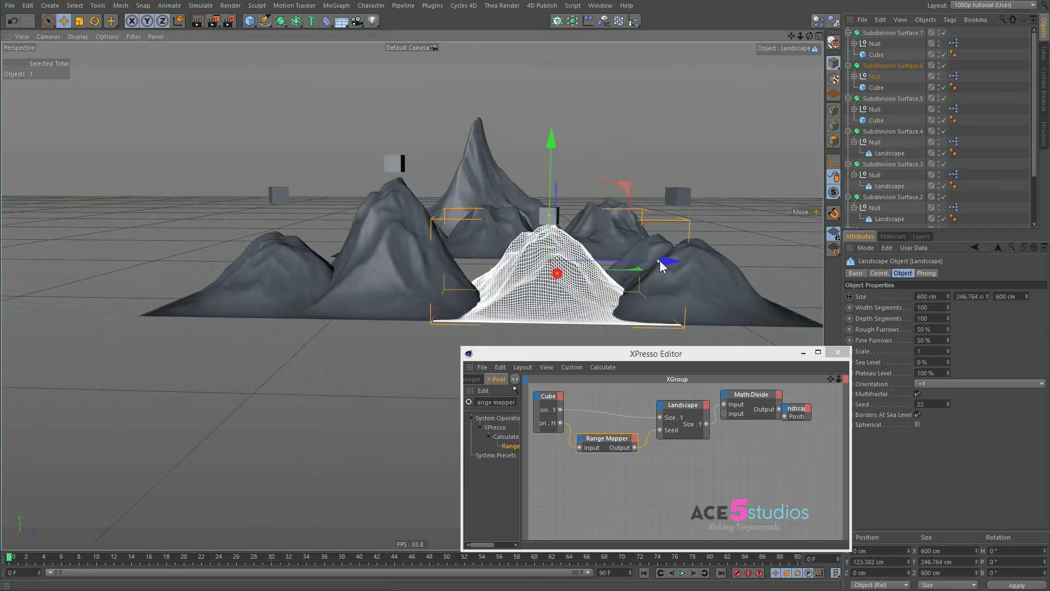
click(714, 192)
alt+drag(715, 192, 433, 288)
click(464, 332)
alt+drag(475, 335, 690, 226)
click(691, 226)
alt+drag(573, 295, 466, 259)
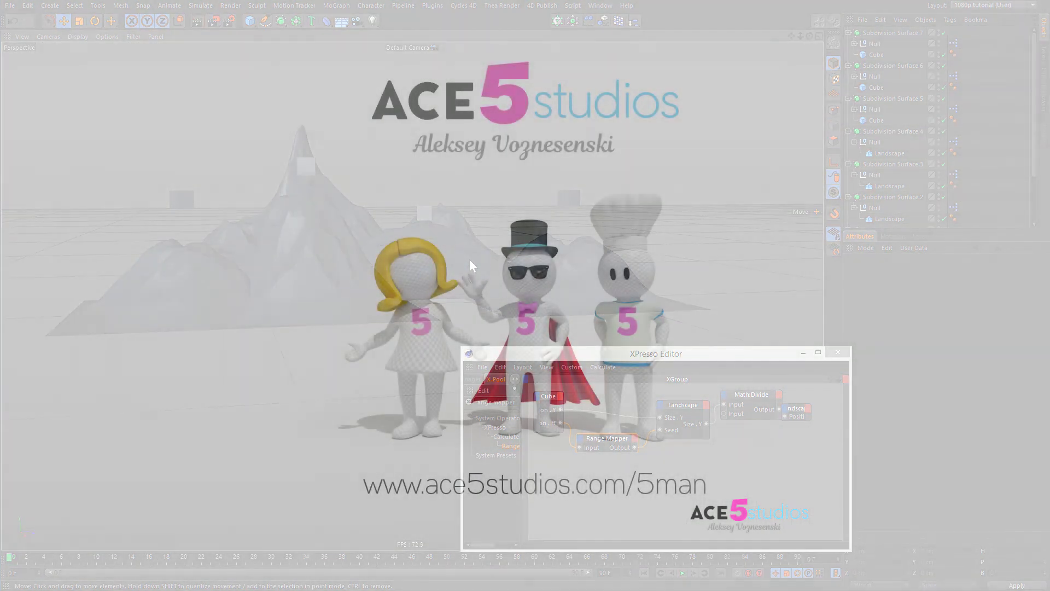